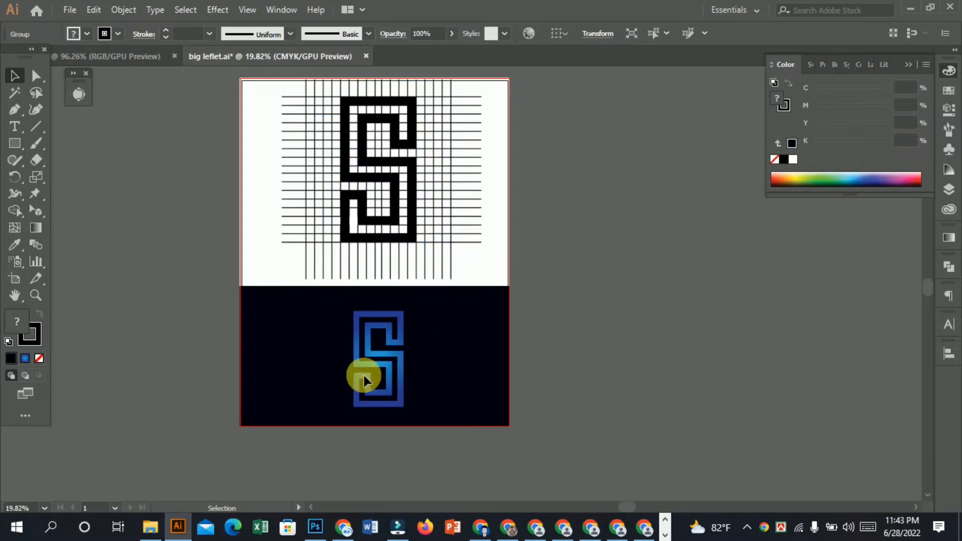
{"action": "left_click", "coordinate": [15, 143]}
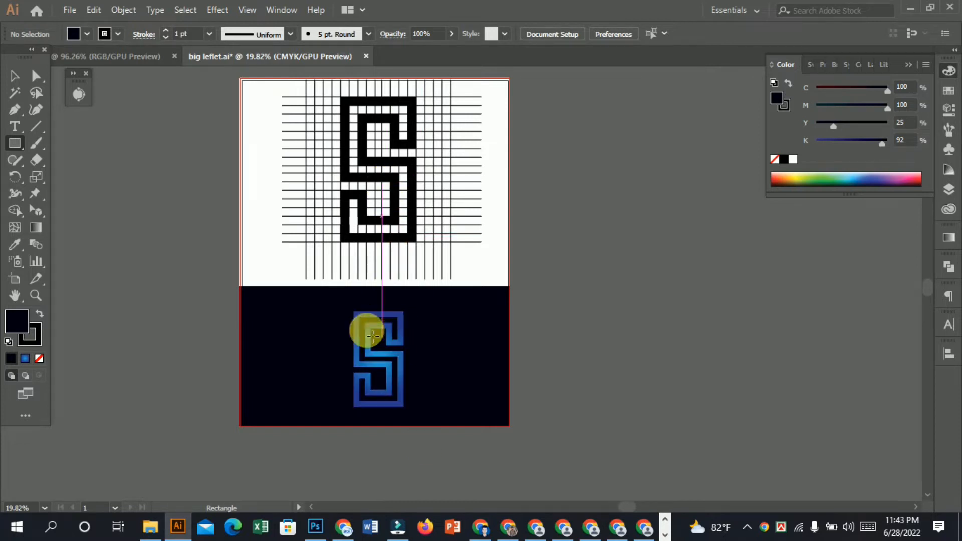
{"action": "left_click", "coordinate": [15, 78]}
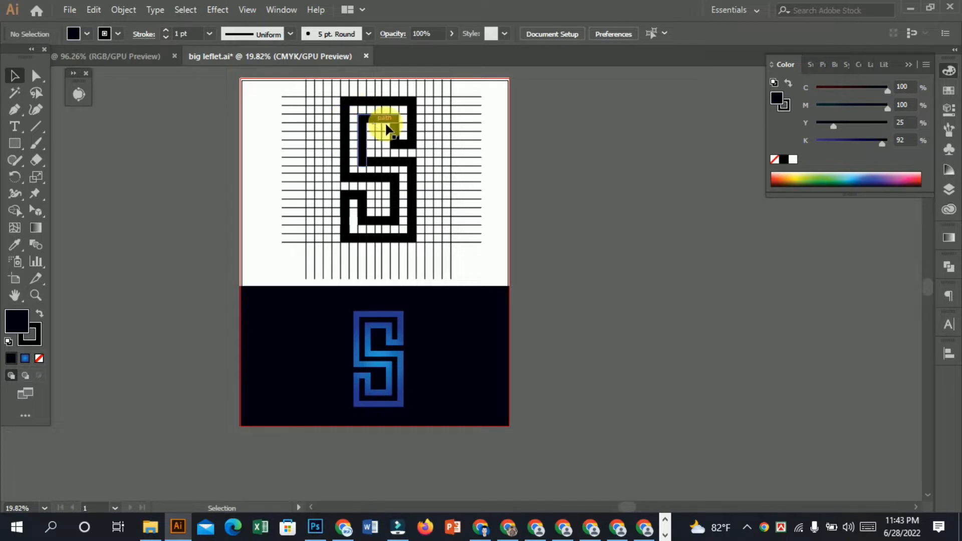
{"action": "left_click", "coordinate": [397, 141]}
{"action": "key", "text": "Delete"}
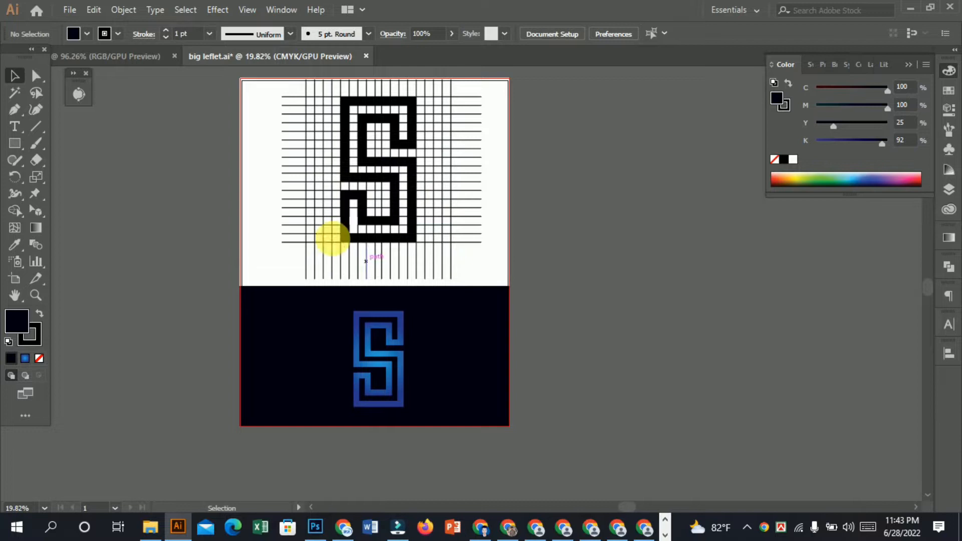
- Select all the existing S logo artwork and move it off the artboard into the empty canvas to its right
{"action": "scroll", "coordinate": [301, 189], "scroll_direction": "up", "scroll_amount": 3}
{"action": "left_click_drag", "start_coordinate": [281, 150], "coordinate": [629, 308]}
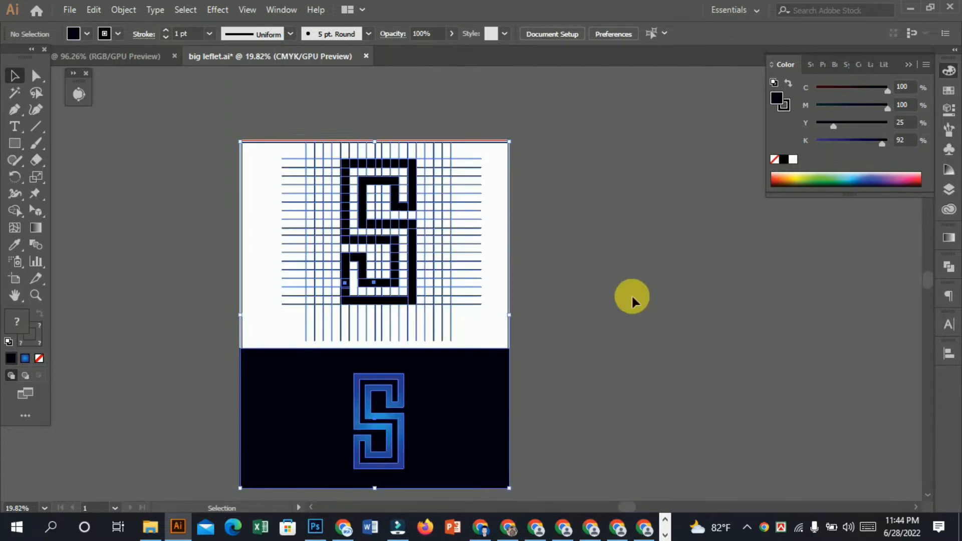
{"action": "scroll", "coordinate": [519, 265], "scroll_direction": "down", "scroll_amount": 2}
{"action": "left_click_drag", "start_coordinate": [420, 191], "coordinate": [652, 223]}
{"action": "left_click", "coordinate": [435, 201]}
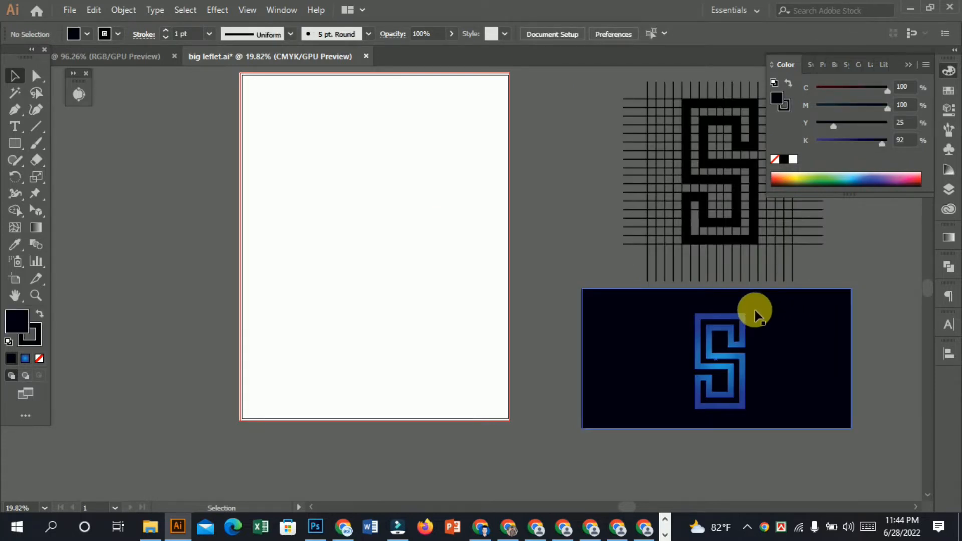
- Draw a tall vertical line near the artboard's left edge and set its stroke weight to 3 pt
{"action": "left_click", "coordinate": [36, 131]}
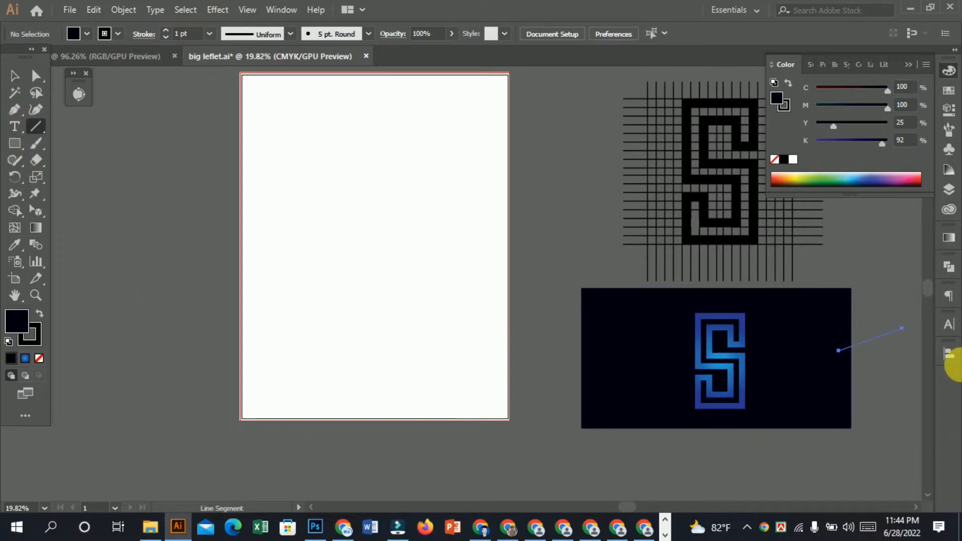
{"action": "left_click_drag", "start_coordinate": [903, 328], "coordinate": [840, 350]}
{"action": "left_click_drag", "start_coordinate": [274, 112], "coordinate": [274, 228]}
{"action": "mouse_move", "coordinate": [312, 142]}
{"action": "left_mouse_down"}
{"action": "mouse_move", "coordinate": [281, 166]}
{"action": "mouse_move", "coordinate": [276, 116]}
{"action": "mouse_move", "coordinate": [270, 358]}
{"action": "left_mouse_up"}
{"action": "left_click", "coordinate": [15, 75]}
{"action": "left_click", "coordinate": [24, 330]}
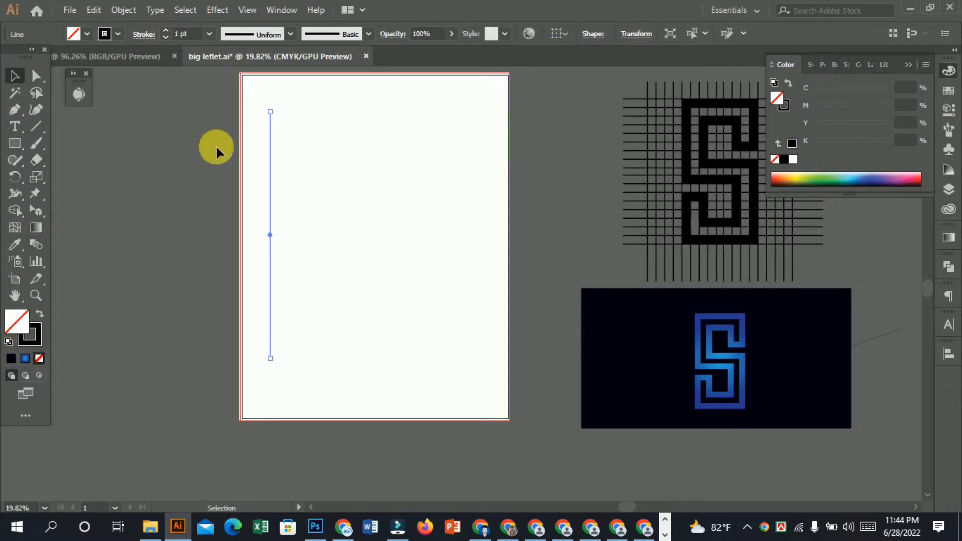
{"action": "left_click", "coordinate": [167, 29]}
{"action": "left_click", "coordinate": [167, 29]}
{"action": "left_click", "coordinate": [451, 251]}
- Copy the vertical line a short distance to the right and repeat the copy 20 times to form evenly spaced lines
{"action": "left_click", "coordinate": [313, 223], "text": "ctrl"}
{"action": "left_click", "coordinate": [258, 231], "text": "ctrl"}
{"action": "left_click_drag", "start_coordinate": [263, 232], "coordinate": [277, 235]}
{"action": "key", "text": "ctrl+d"}
{"action": "key", "text": "ctrl+d"}
{"action": "key", "text": "ctrl+d"}
{"action": "key", "text": "ctrl+d"}
{"action": "key", "text": "ctrl+d"}
{"action": "key", "text": "ctrl+d"}
{"action": "key", "text": "ctrl+d"}
{"action": "key", "text": "ctrl+d"}
{"action": "key", "text": "ctrl+d"}
{"action": "key", "text": "ctrl+d"}
{"action": "key", "text": "ctrl+d"}
{"action": "key", "text": "ctrl+d"}
{"action": "key", "text": "ctrl+d"}
{"action": "key", "text": "ctrl+d"}
{"action": "key", "text": "ctrl+d"}
{"action": "key", "text": "ctrl+d"}
{"action": "key", "text": "ctrl+d"}
{"action": "key", "text": "ctrl+d"}
{"action": "key", "text": "ctrl+d"}
{"action": "key", "text": "ctrl+d"}
{"action": "left_click", "coordinate": [519, 249]}
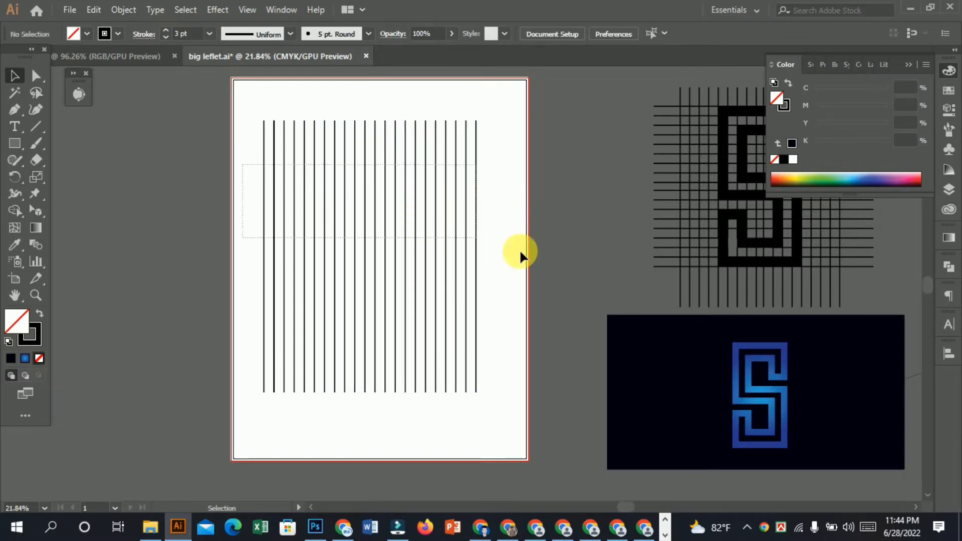
- Select all the vertical lines on the artboard and group them
{"action": "left_click_drag", "start_coordinate": [519, 249], "coordinate": [561, 267]}
{"action": "right_click", "coordinate": [450, 206]}
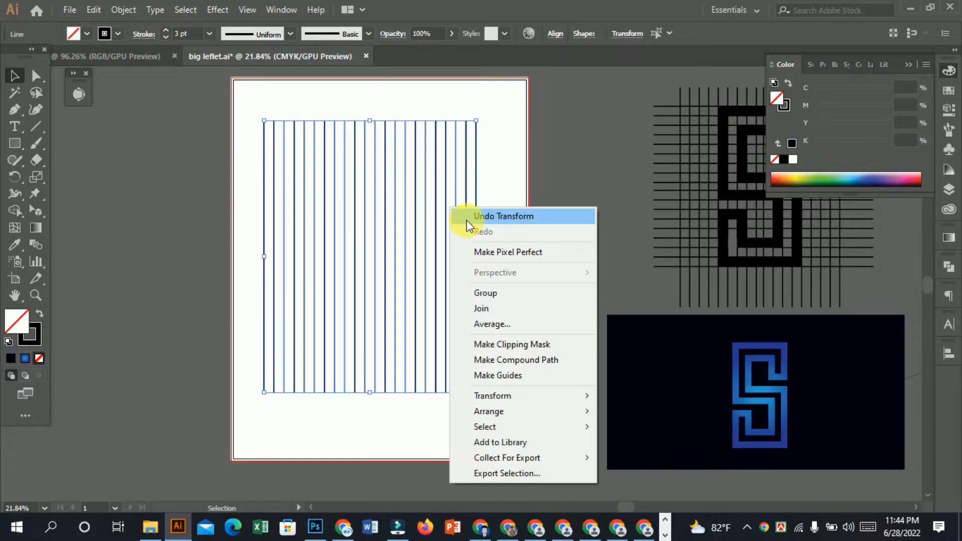
{"action": "left_click", "coordinate": [488, 292]}
- Create a copy of the line group rotated 90° over the original to form a square grid
{"action": "key", "text": "a"}
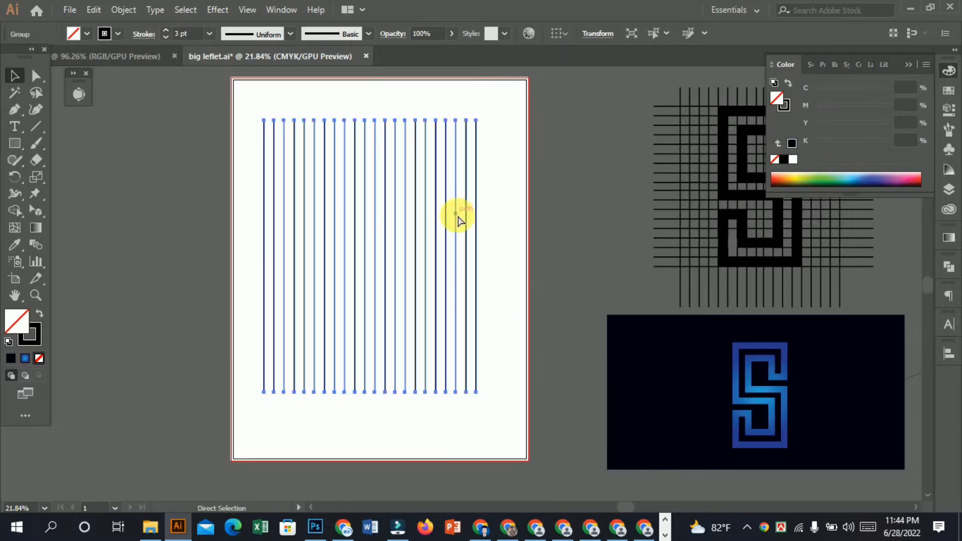
{"action": "key", "text": "v"}
{"action": "left_click_drag", "start_coordinate": [371, 118], "coordinate": [532, 258]}
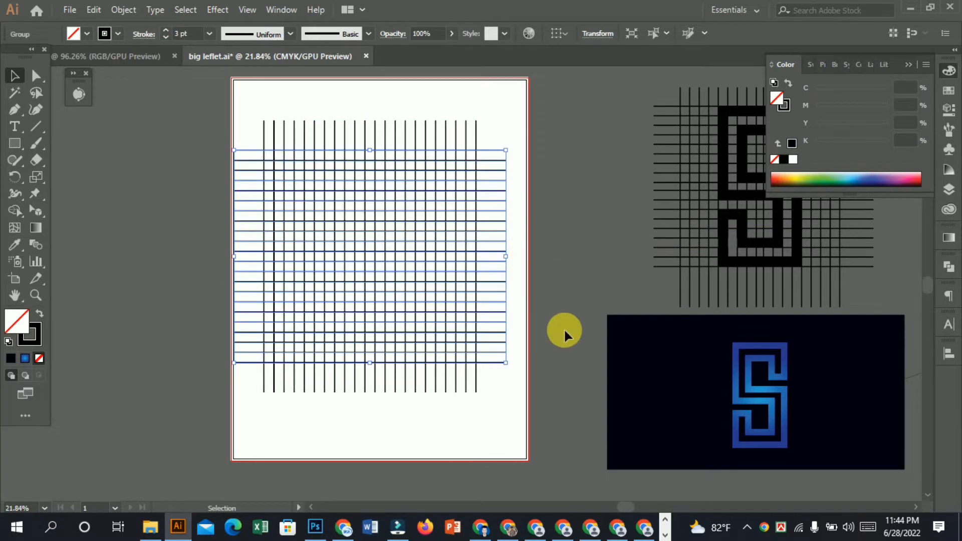
{"action": "scroll", "coordinate": [397, 260], "scroll_direction": "up", "scroll_amount": 3}
{"action": "left_click", "coordinate": [621, 257]}
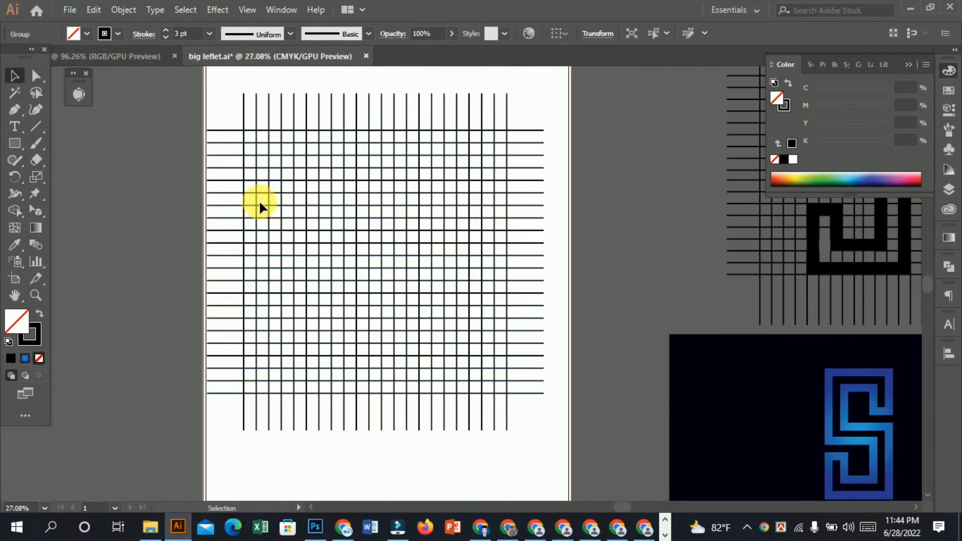
- Select both line groups for Shape Builder and set the fill colour to red FF0606
{"action": "scroll", "coordinate": [301, 225], "scroll_direction": "up", "scroll_amount": 5}
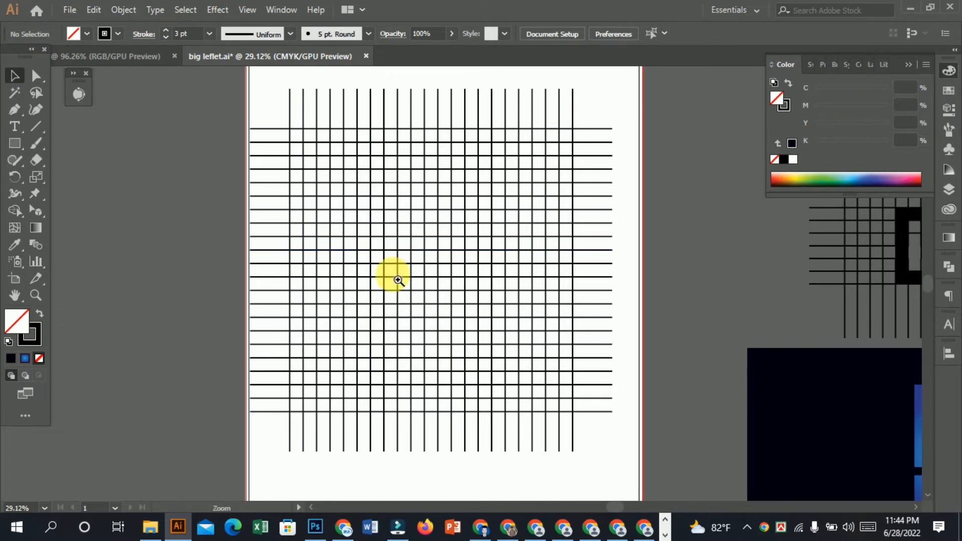
{"action": "scroll", "coordinate": [501, 268], "scroll_direction": "up", "scroll_amount": 3}
{"action": "left_click", "coordinate": [439, 257], "text": "ctrl+alt"}
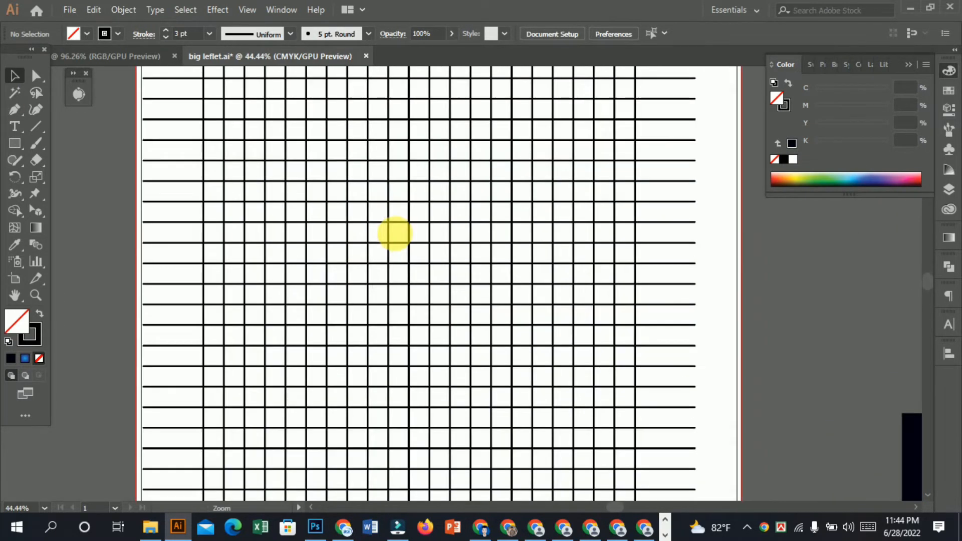
{"action": "left_click", "coordinate": [422, 272], "text": "ctrl+alt"}
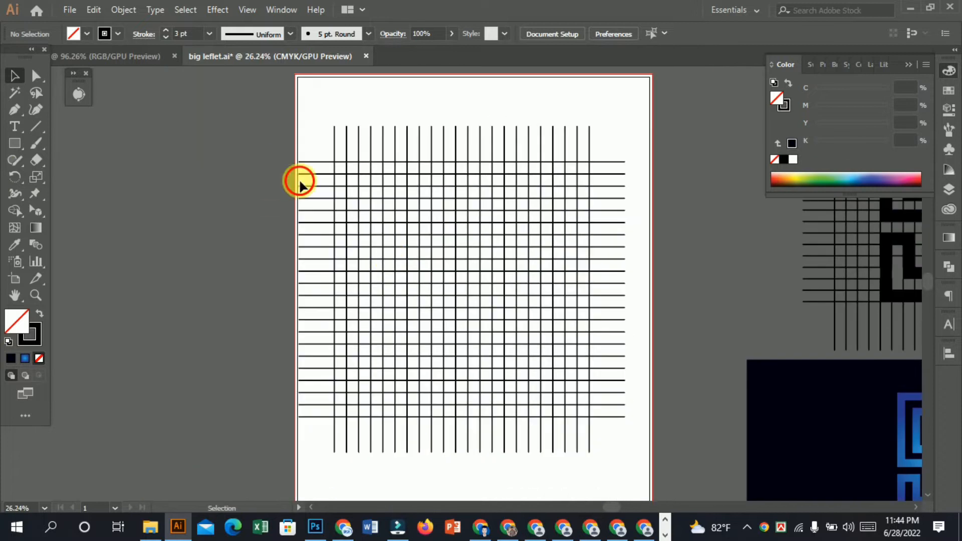
{"action": "left_click_drag", "start_coordinate": [301, 183], "coordinate": [408, 273]}
{"action": "scroll", "coordinate": [501, 301], "scroll_direction": "up", "scroll_amount": 2}
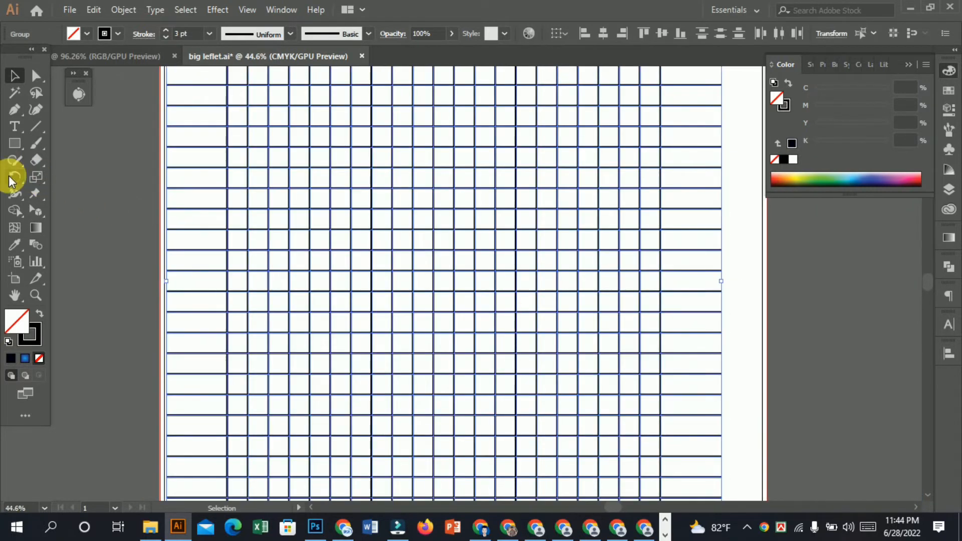
{"action": "left_click", "coordinate": [15, 211]}
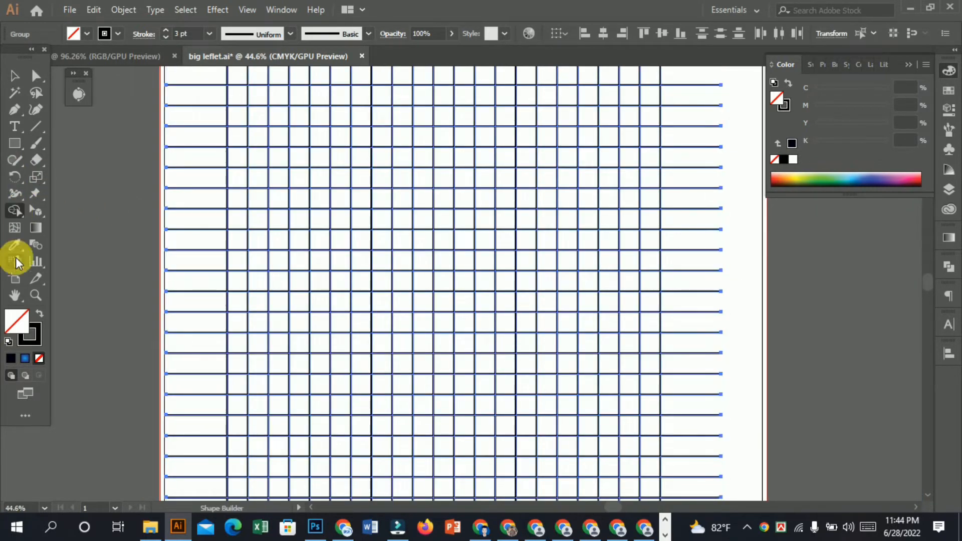
{"action": "double_click", "coordinate": [24, 327]}
{"action": "left_click", "coordinate": [336, 344]}
{"action": "mouse_move", "coordinate": [354, 350]}
{"action": "left_mouse_down"}
{"action": "mouse_move", "coordinate": [376, 414]}
{"action": "mouse_move", "coordinate": [351, 378]}
{"action": "mouse_move", "coordinate": [350, 333]}
{"action": "left_mouse_up"}
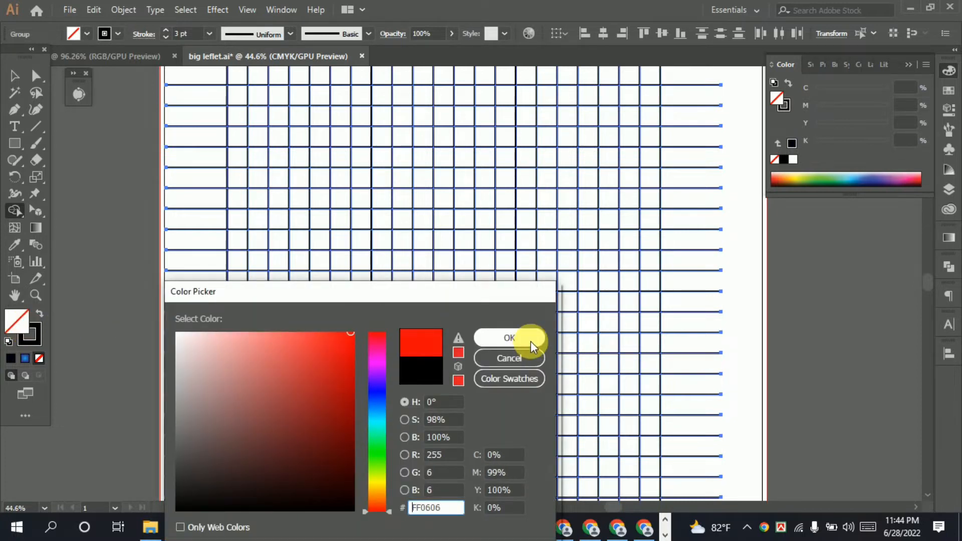
{"action": "left_click", "coordinate": [510, 338]}
- Merge grid cells into a red vertical bar three cells tall and a three-cell horizontal bar extending left from its top
{"action": "scroll", "coordinate": [516, 358], "scroll_direction": "down", "scroll_amount": 2}
{"action": "left_click_drag", "start_coordinate": [531, 254], "coordinate": [519, 320]}
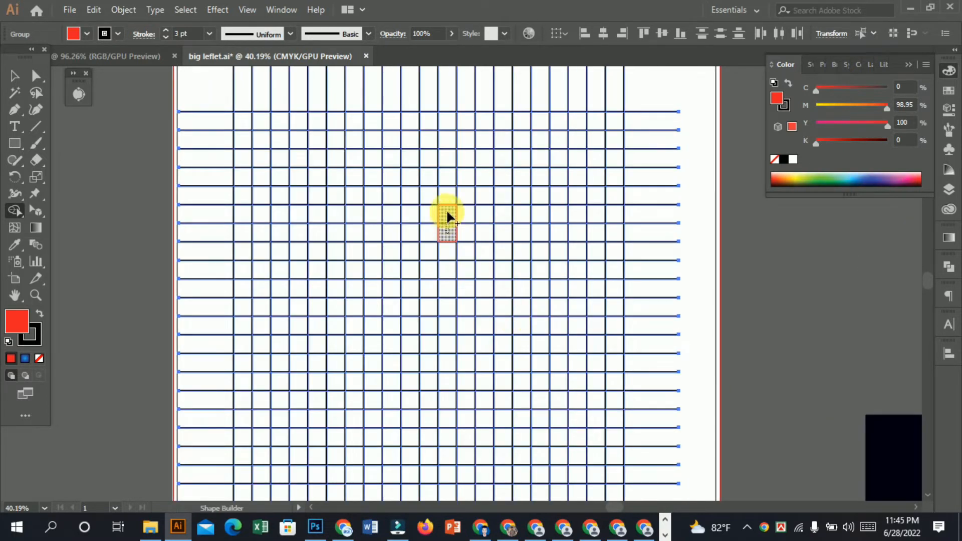
{"action": "mouse_move", "coordinate": [447, 203]}
{"action": "left_mouse_down"}
{"action": "mouse_move", "coordinate": [414, 198]}
{"action": "mouse_move", "coordinate": [445, 207]}
{"action": "left_mouse_up"}
{"action": "left_click_drag", "start_coordinate": [454, 264], "coordinate": [465, 239]}
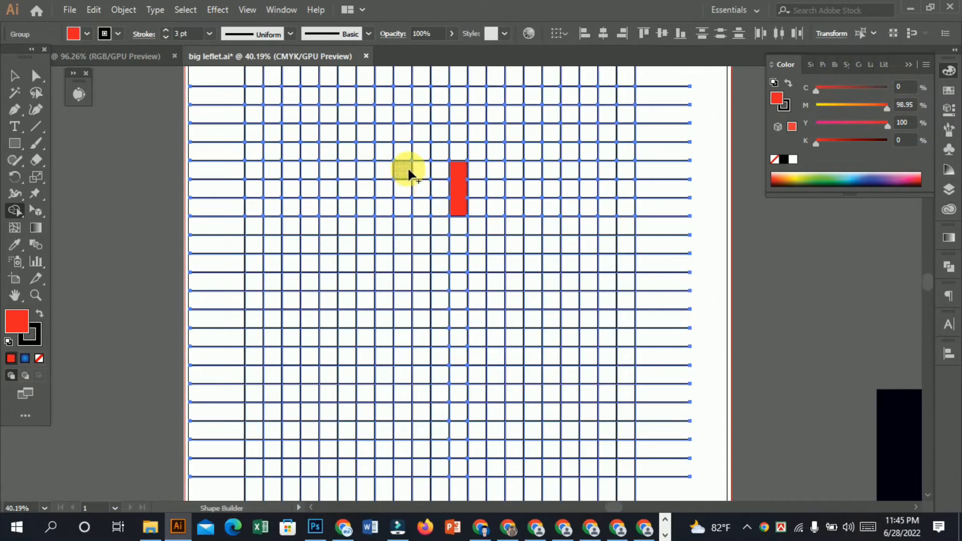
{"action": "left_click_drag", "start_coordinate": [442, 169], "coordinate": [443, 171]}
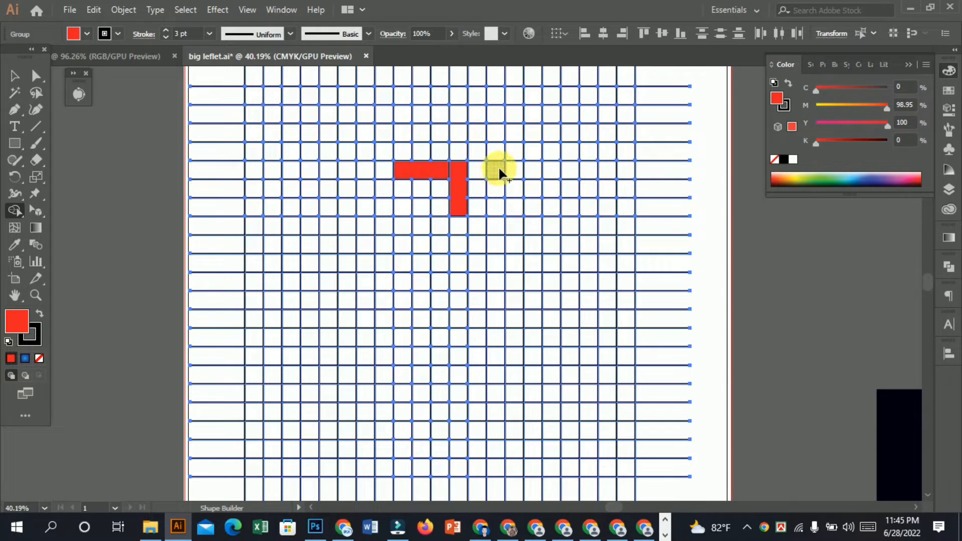
- Merge cells into an outer red corner one cell away from the inner one, eight cells wide and five cells tall
{"action": "left_click_drag", "start_coordinate": [501, 200], "coordinate": [501, 204]}
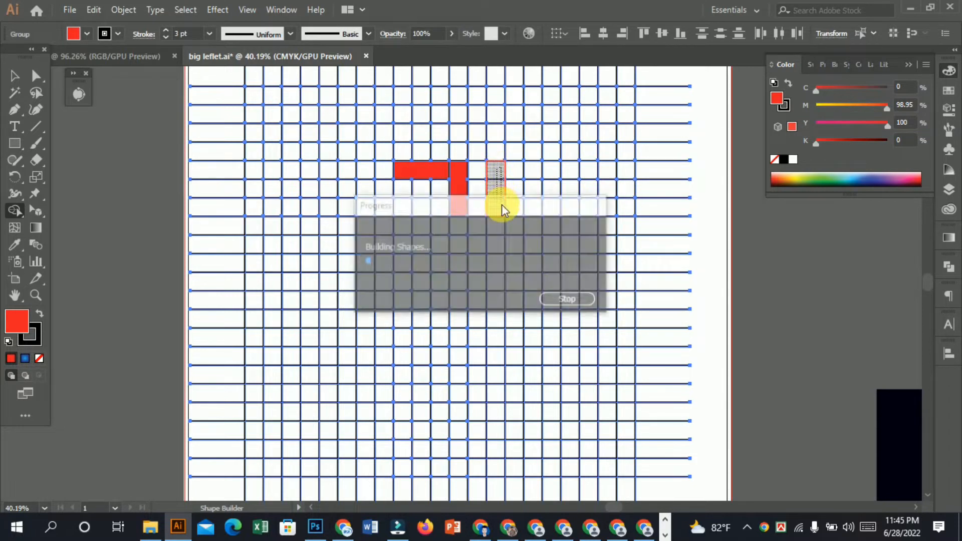
{"action": "mouse_move", "coordinate": [497, 149]}
{"action": "left_mouse_down"}
{"action": "mouse_move", "coordinate": [416, 132]}
{"action": "mouse_move", "coordinate": [484, 133]}
{"action": "left_mouse_up"}
{"action": "scroll", "coordinate": [484, 208], "scroll_direction": "down", "scroll_amount": 5}
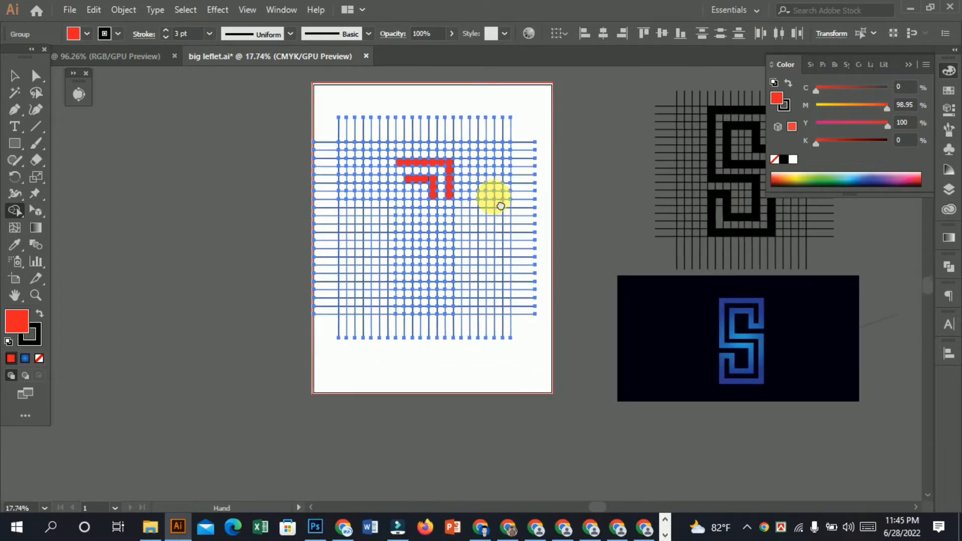
{"action": "left_click_drag", "start_coordinate": [500, 206], "coordinate": [416, 216]}
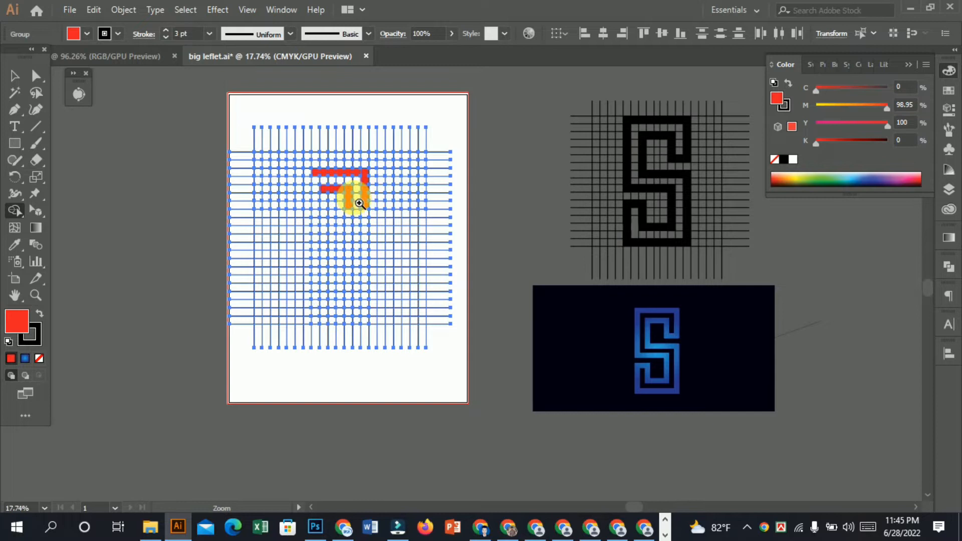
{"action": "scroll", "coordinate": [360, 203], "scroll_direction": "up", "scroll_amount": 3}
{"action": "left_click_drag", "start_coordinate": [316, 224], "coordinate": [344, 225]}
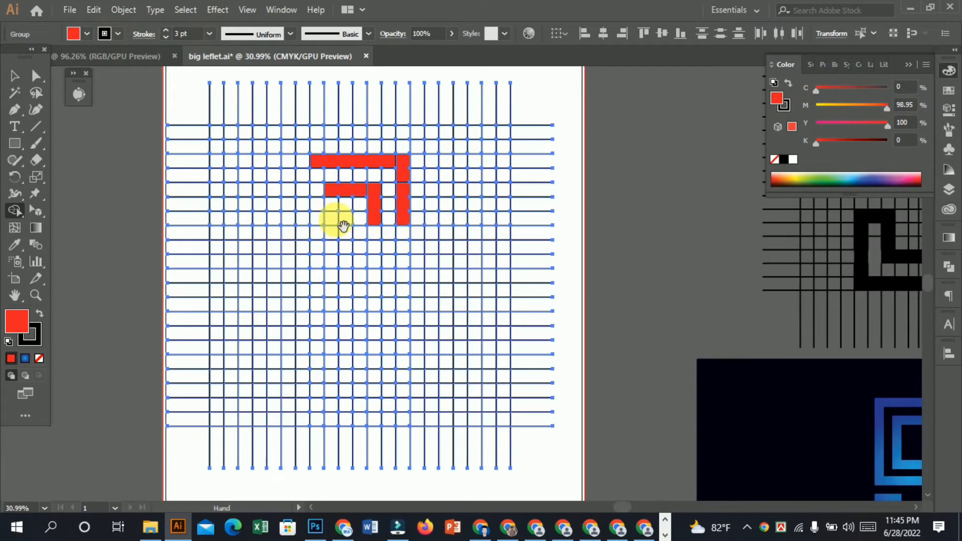
{"action": "scroll", "coordinate": [343, 226], "scroll_direction": "up", "scroll_amount": 1}
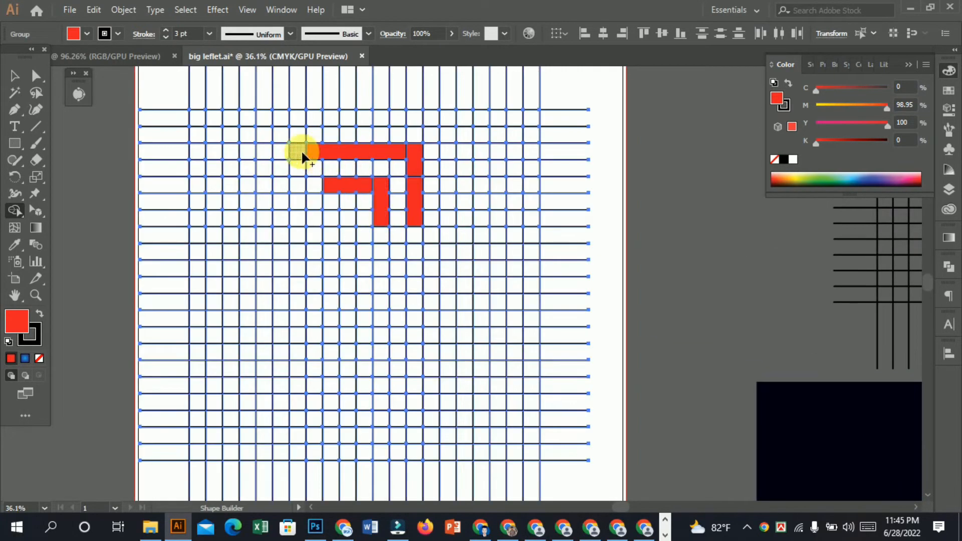
{"action": "left_click_drag", "start_coordinate": [299, 149], "coordinate": [310, 152]}
- Try to extend the left ends of both red top bars downward, the outer by eight cells and the inner by six
{"action": "scroll", "coordinate": [377, 202], "scroll_direction": "down", "scroll_amount": 2}
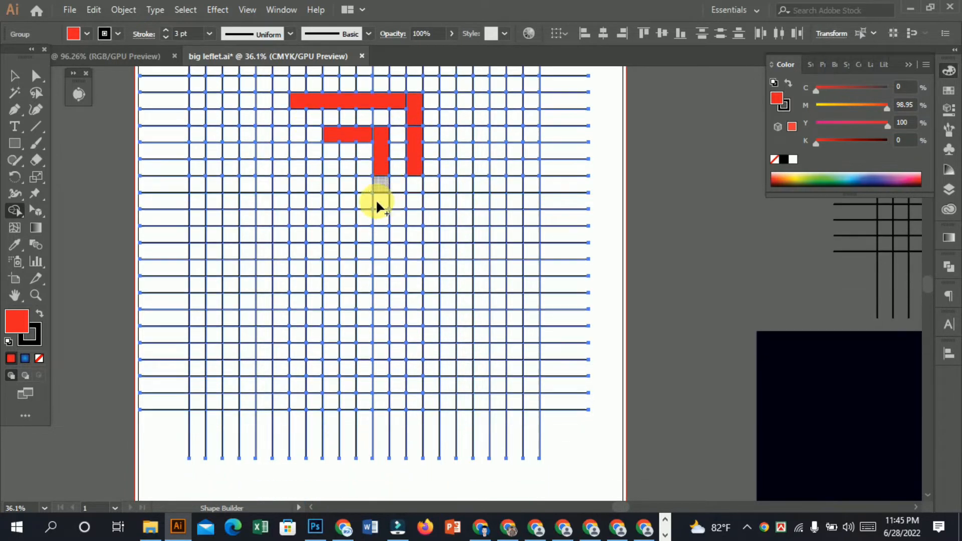
{"action": "left_click_drag", "start_coordinate": [295, 112], "coordinate": [300, 239]}
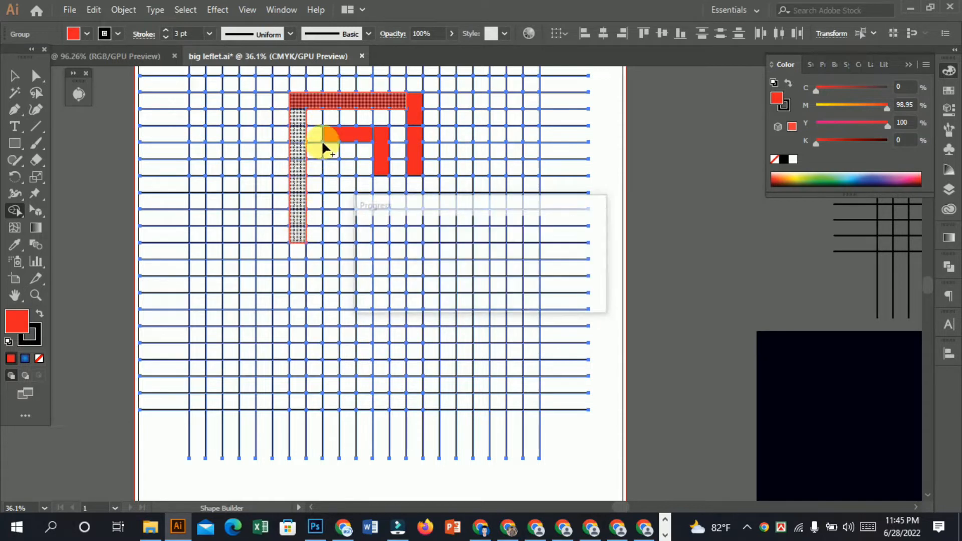
{"action": "left_click_drag", "start_coordinate": [332, 140], "coordinate": [332, 176]}
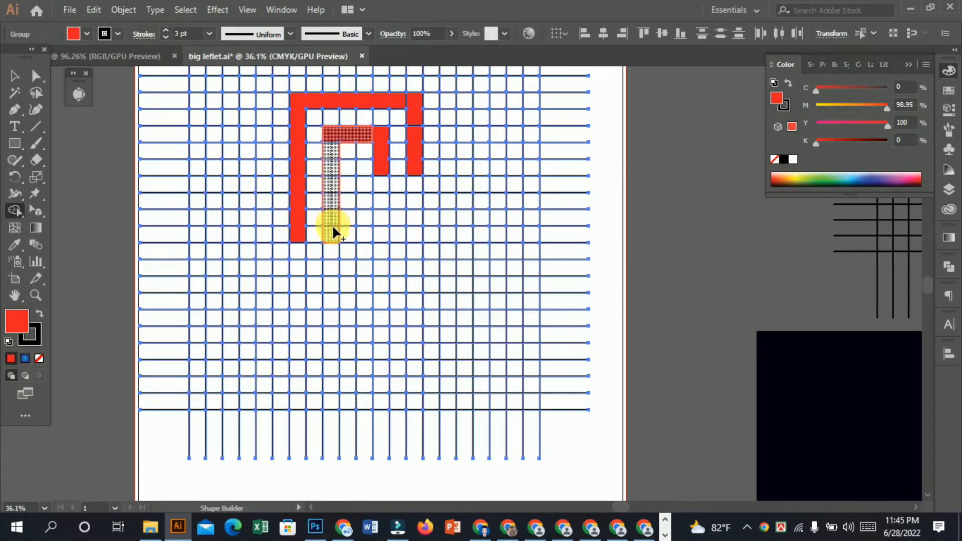
{"action": "left_click_drag", "start_coordinate": [333, 230], "coordinate": [333, 229]}
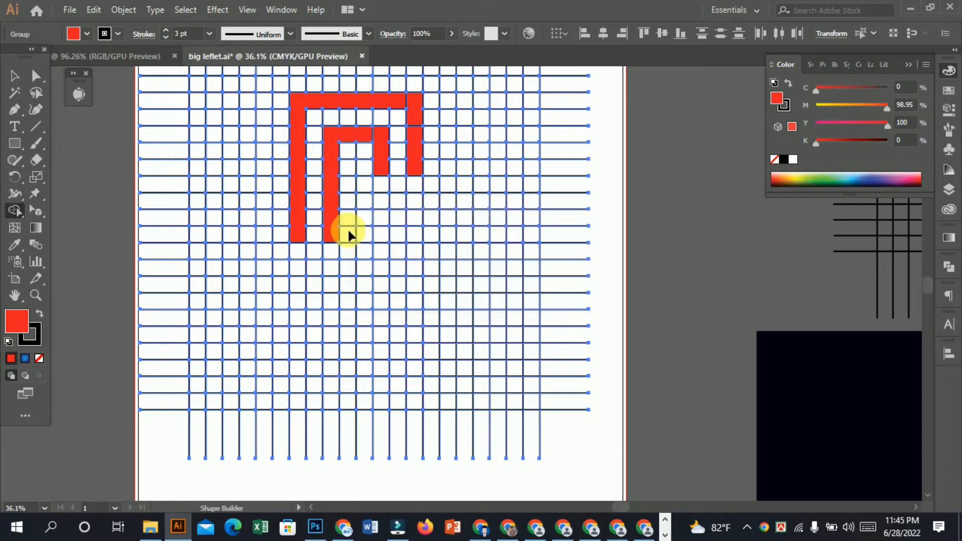
- Undo the downward bars at the left ends of the outer and inner red shapes
{"action": "scroll", "coordinate": [458, 219], "scroll_direction": "down", "scroll_amount": 3}
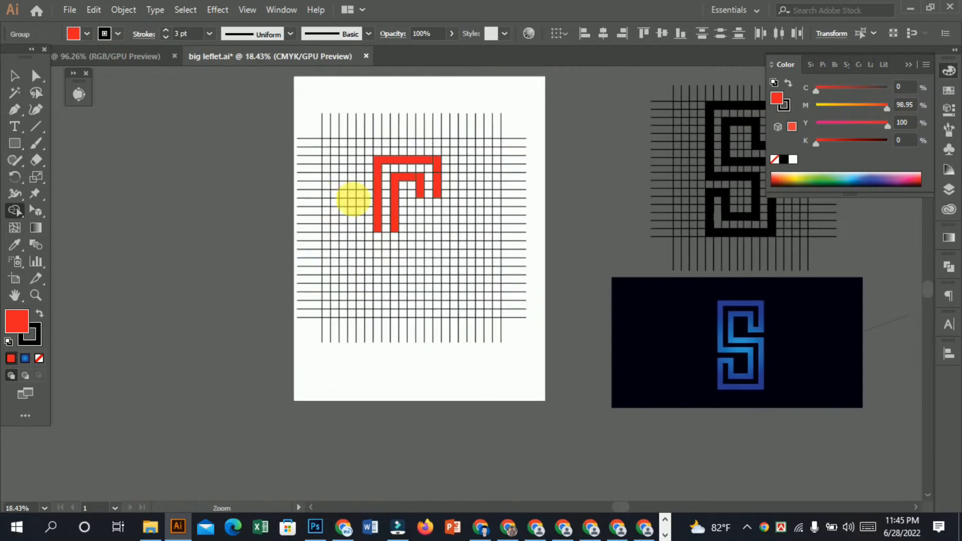
{"action": "scroll", "coordinate": [351, 205], "scroll_direction": "right", "scroll_amount": 2}
{"action": "scroll", "coordinate": [374, 215], "scroll_direction": "up", "scroll_amount": 2}
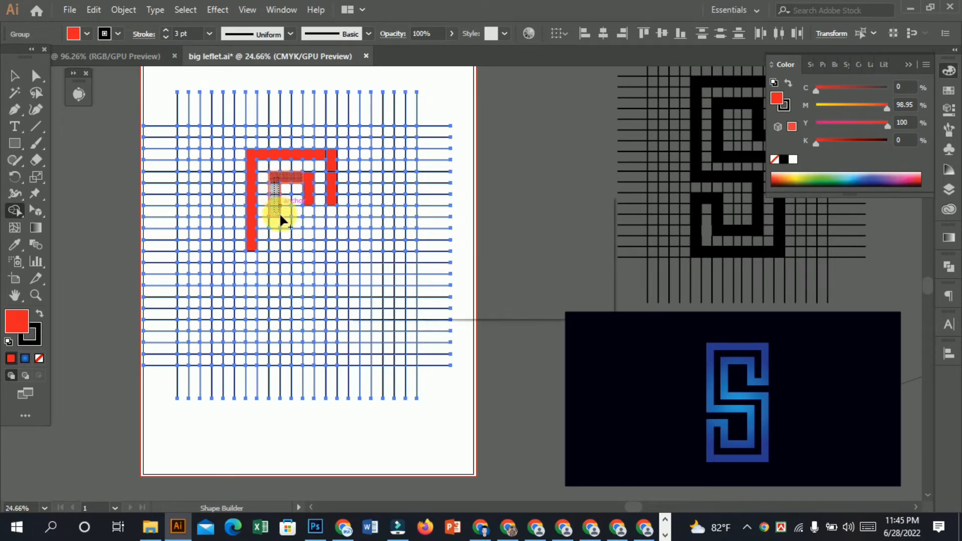
{"action": "left_click_drag", "start_coordinate": [250, 243], "coordinate": [376, 286]}
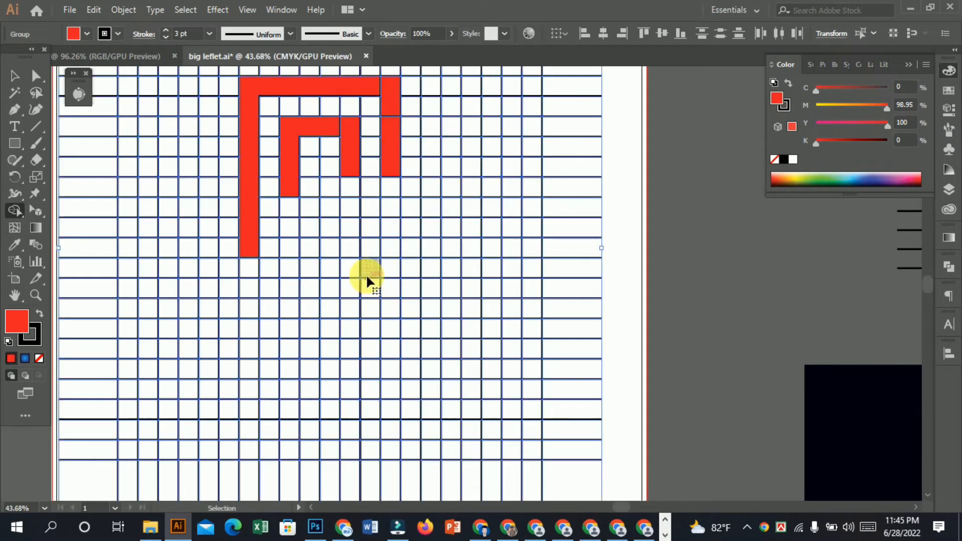
{"action": "key", "text": "ctrl+z"}
{"action": "key", "text": "ctrl+z"}
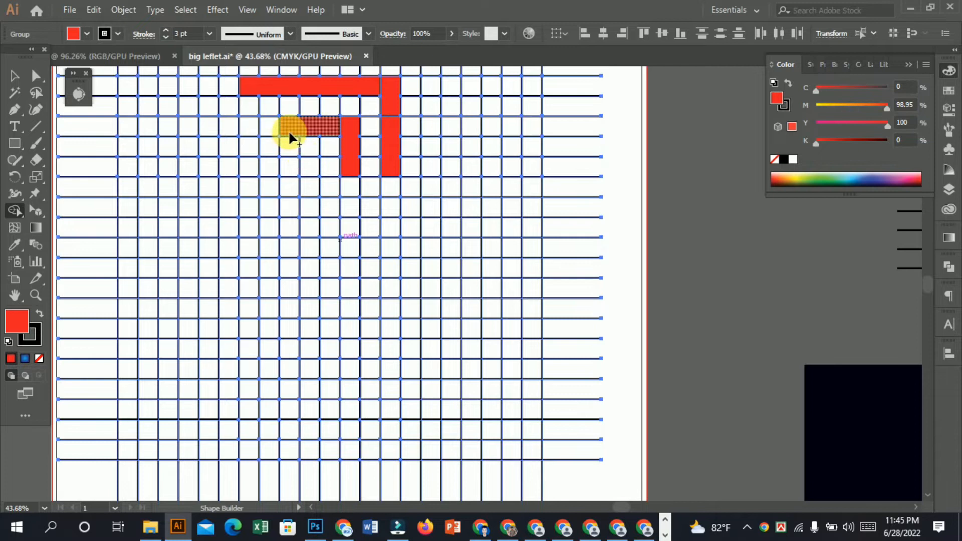
- Merge cells into the inner upper loop's left and bottom bars, each five cells long, and join the lower ends of the two right bars
{"action": "left_click_drag", "start_coordinate": [295, 203], "coordinate": [296, 205]}
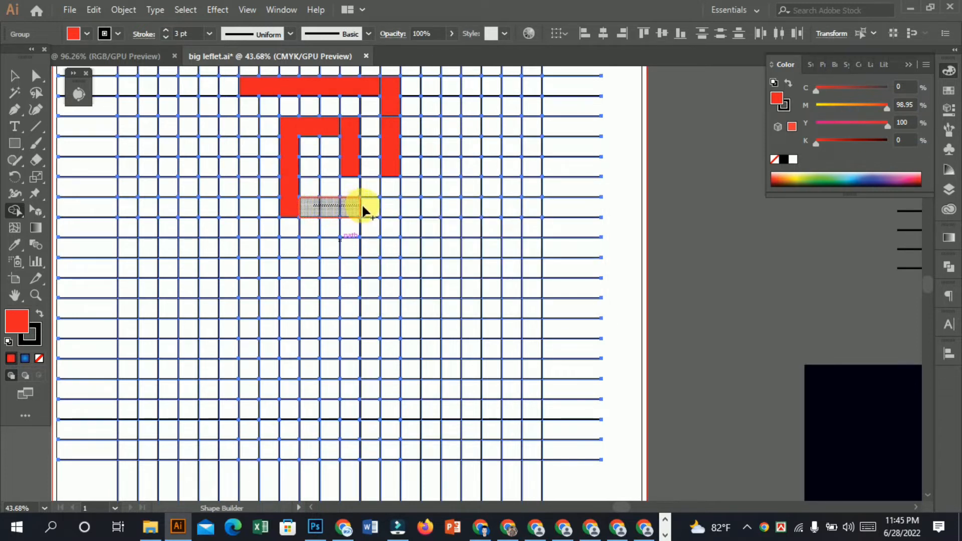
{"action": "left_click_drag", "start_coordinate": [386, 209], "coordinate": [396, 211]}
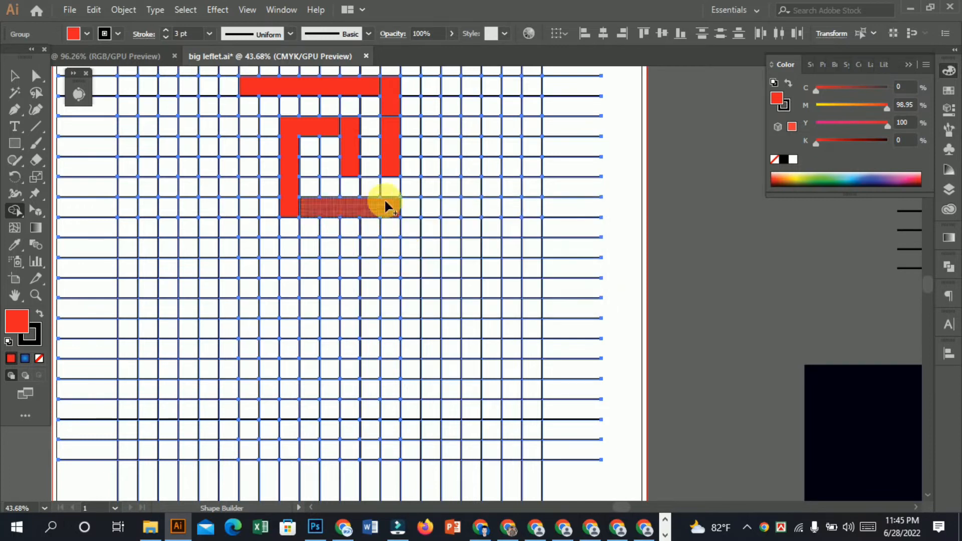
{"action": "left_click_drag", "start_coordinate": [356, 166], "coordinate": [359, 165]}
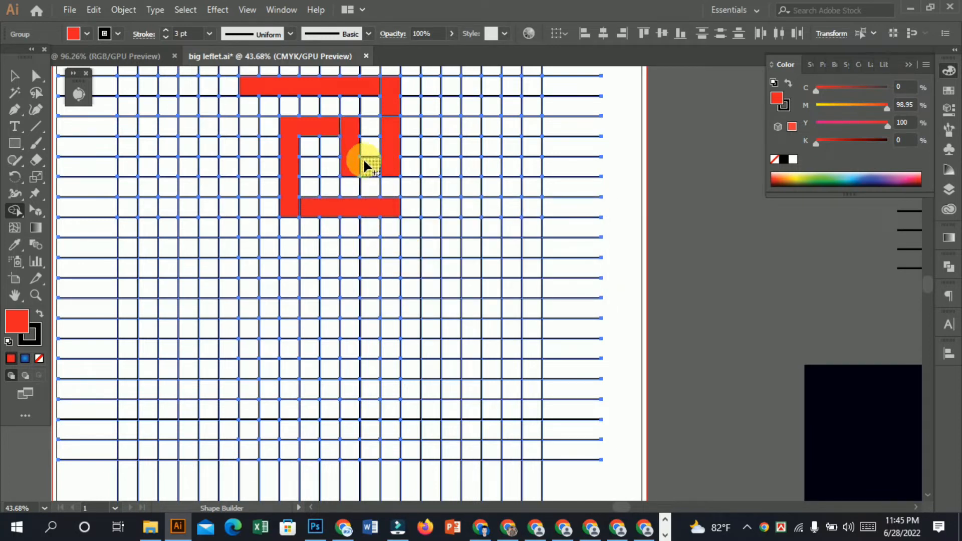
- Extend the outer top bar's left end eight cells downward and merge a five-cell bar running right from its foot
{"action": "left_click_drag", "start_coordinate": [376, 273], "coordinate": [386, 189]}
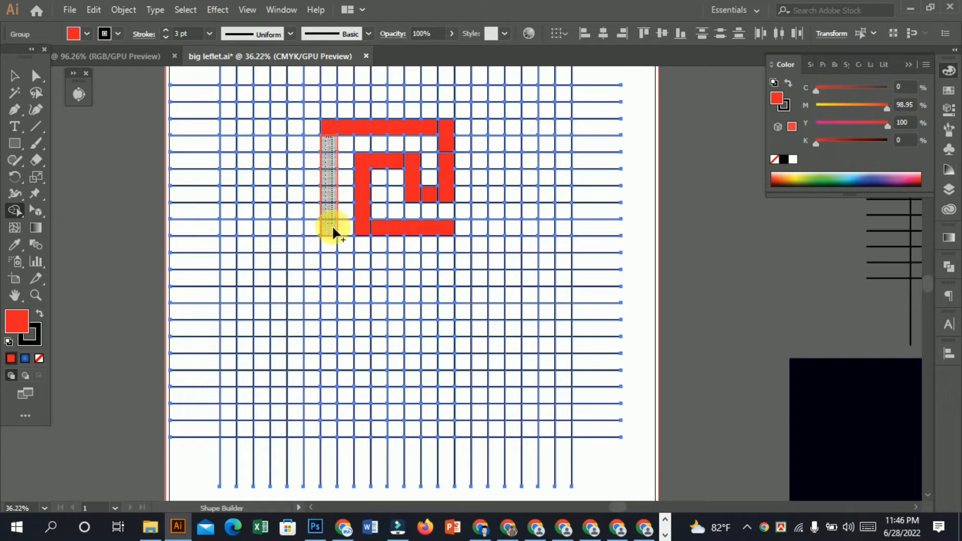
{"action": "left_click_drag", "start_coordinate": [331, 256], "coordinate": [330, 258]}
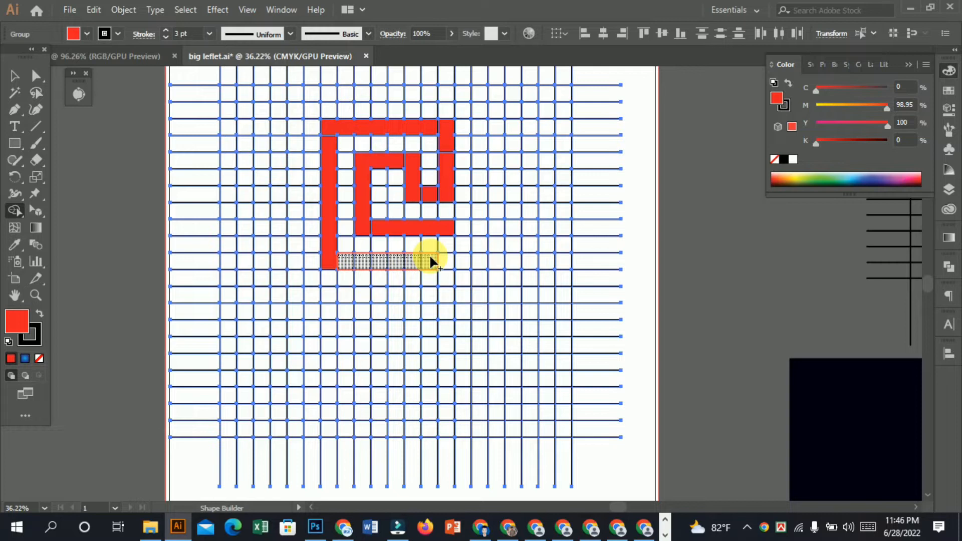
{"action": "mouse_move", "coordinate": [431, 259]}
{"action": "left_mouse_down"}
{"action": "mouse_move", "coordinate": [369, 259]}
{"action": "mouse_move", "coordinate": [407, 258]}
{"action": "left_mouse_up"}
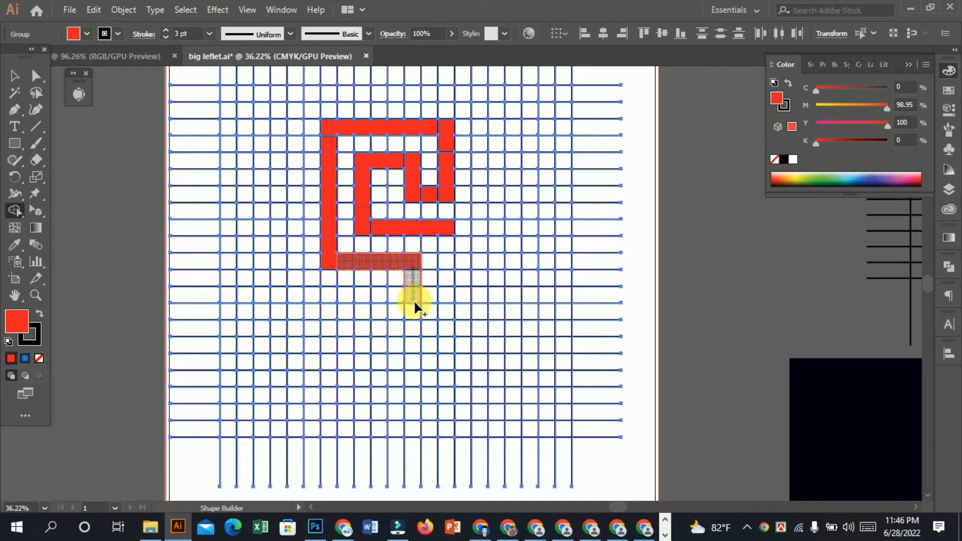
- Try to build the lower half with a four-cell downward bar, a three-cell foot to its left and a seven-cell outer right bar
{"action": "left_click_drag", "start_coordinate": [417, 311], "coordinate": [420, 320]}
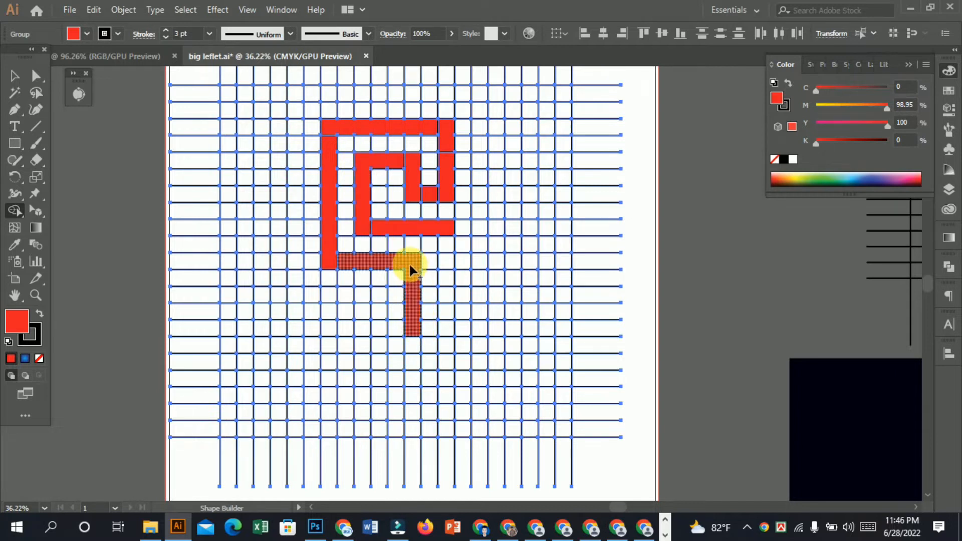
{"action": "mouse_move", "coordinate": [409, 332]}
{"action": "left_mouse_down"}
{"action": "mouse_move", "coordinate": [331, 327]}
{"action": "mouse_move", "coordinate": [409, 326]}
{"action": "left_mouse_up"}
{"action": "key", "text": "ctrl+z"}
{"action": "key", "text": "ctrl+z"}
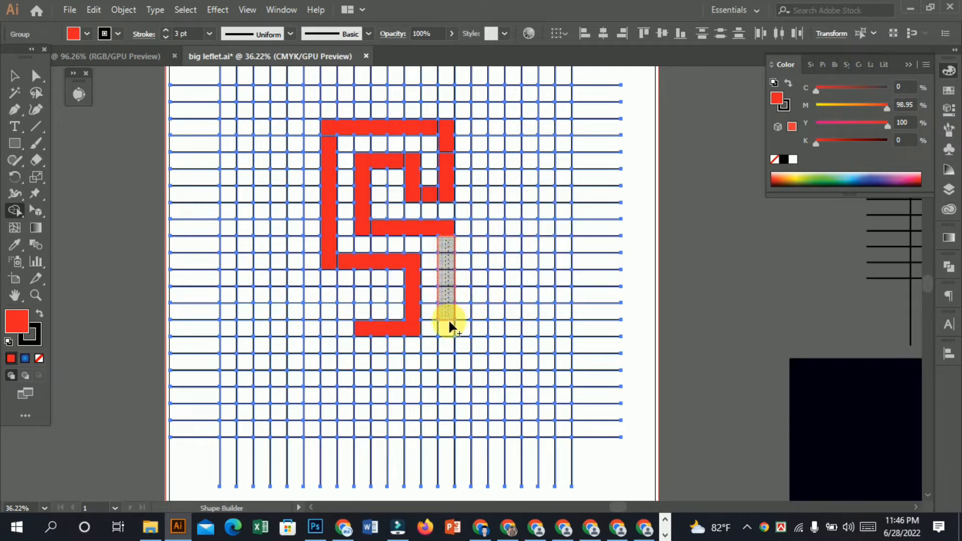
{"action": "left_click_drag", "start_coordinate": [448, 344], "coordinate": [448, 345]}
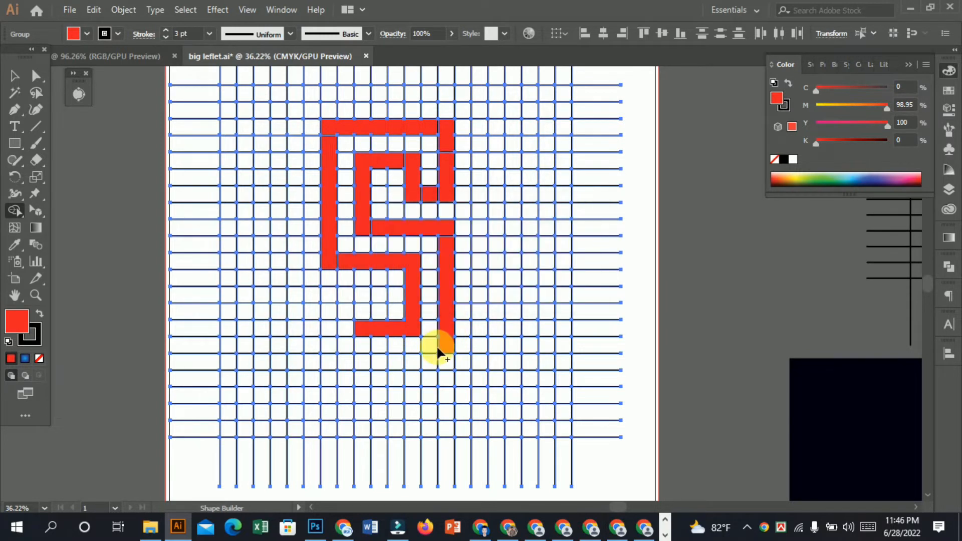
- Undo the downward bars and the foot below the middle bars of the S
{"action": "key", "text": "ctrl+z"}
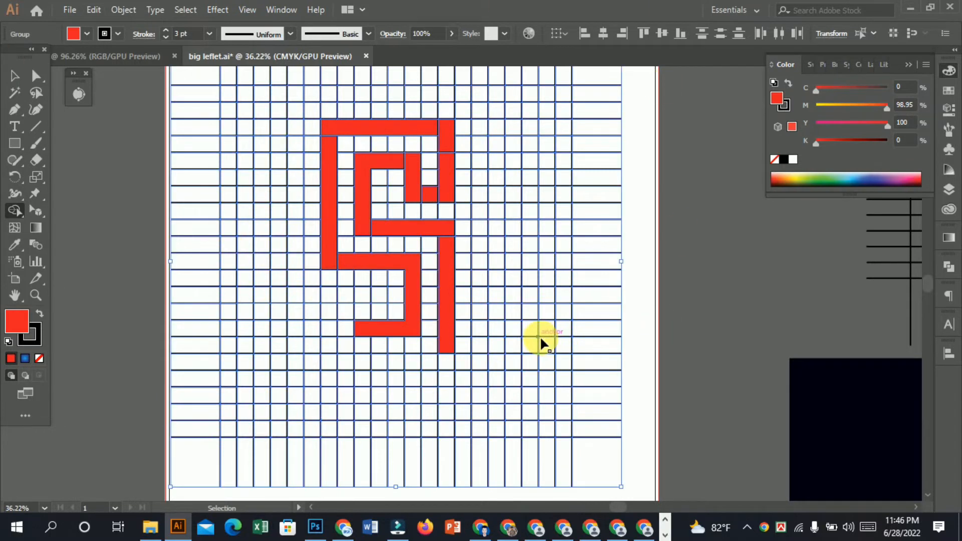
{"action": "key", "text": "ctrl+z"}
{"action": "key", "text": "ctrl+z"}
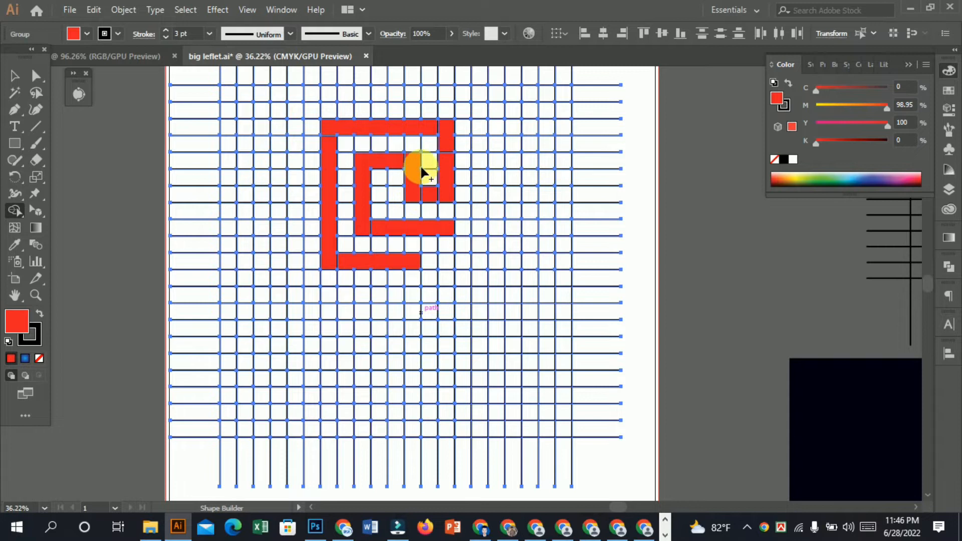
- Try to build the lower half with inner downward and foot bars three cells long and outer right and bottom bars seven cells long
{"action": "left_click_drag", "start_coordinate": [414, 317], "coordinate": [416, 318]}
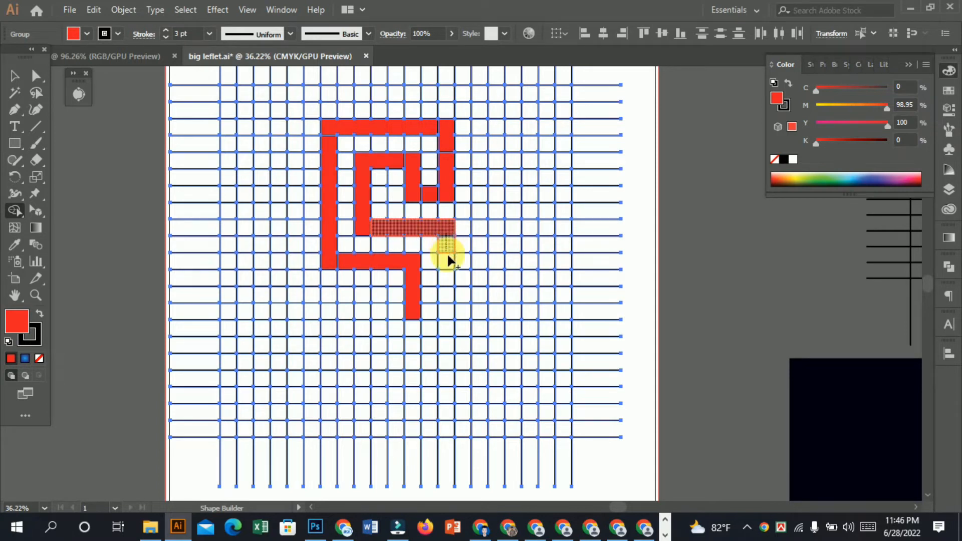
{"action": "mouse_move", "coordinate": [449, 311]}
{"action": "left_mouse_down"}
{"action": "mouse_move", "coordinate": [453, 337]}
{"action": "mouse_move", "coordinate": [420, 341]}
{"action": "mouse_move", "coordinate": [445, 345]}
{"action": "left_mouse_up"}
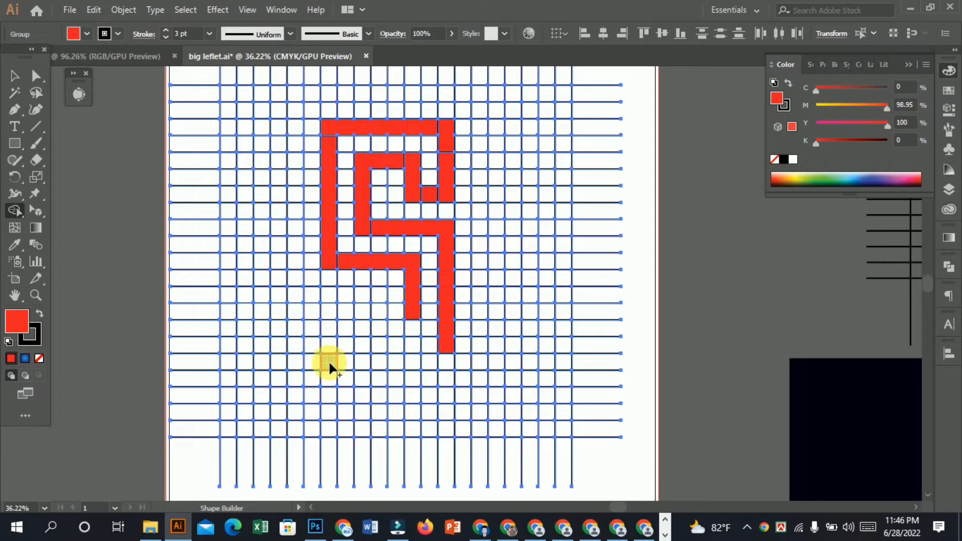
{"action": "left_click_drag", "start_coordinate": [434, 346], "coordinate": [407, 338]}
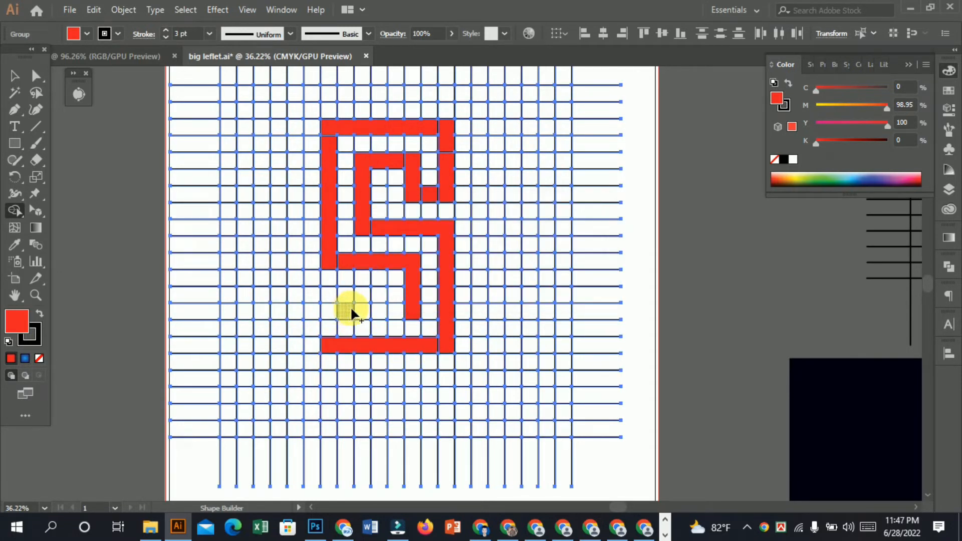
{"action": "left_click_drag", "start_coordinate": [362, 308], "coordinate": [418, 317]}
- Compare the proportions of the red S's lower half with the black grid version and the blue reference logo
{"action": "scroll", "coordinate": [419, 318], "scroll_direction": "down", "scroll_amount": 2}
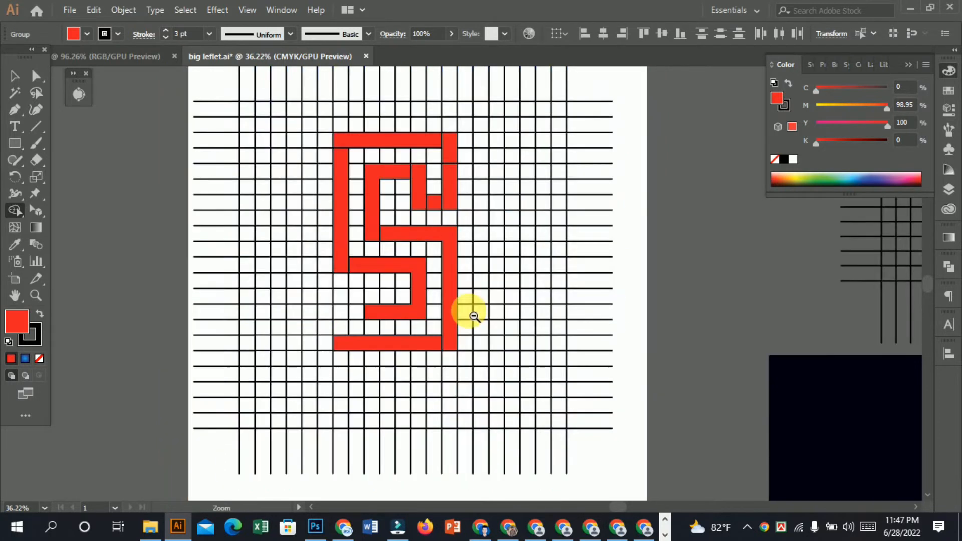
{"action": "scroll", "coordinate": [512, 325], "scroll_direction": "up", "scroll_amount": 2}
{"action": "scroll", "coordinate": [456, 275], "scroll_direction": "down", "scroll_amount": 3}
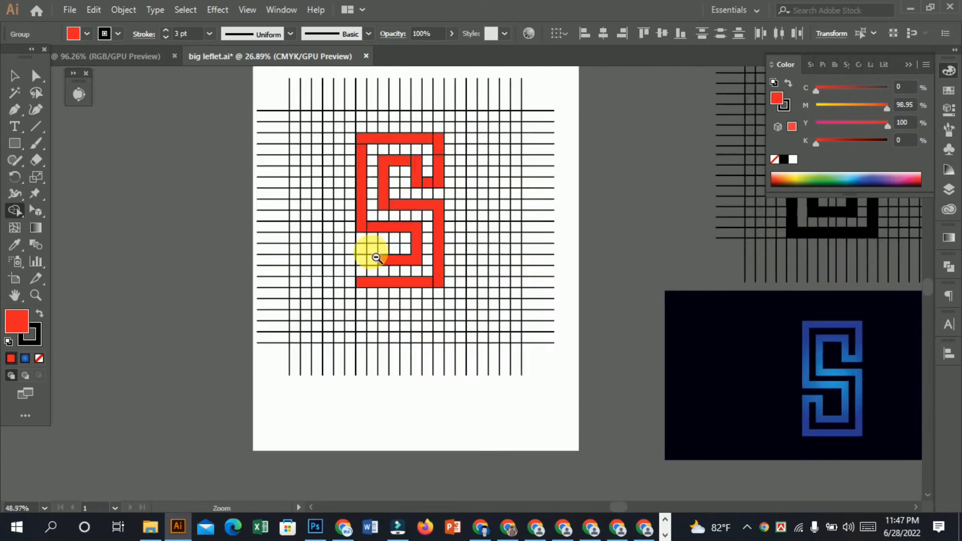
{"action": "scroll", "coordinate": [426, 248], "scroll_direction": "up", "scroll_amount": 2}
{"action": "scroll", "coordinate": [326, 281], "scroll_direction": "down", "scroll_amount": 3}
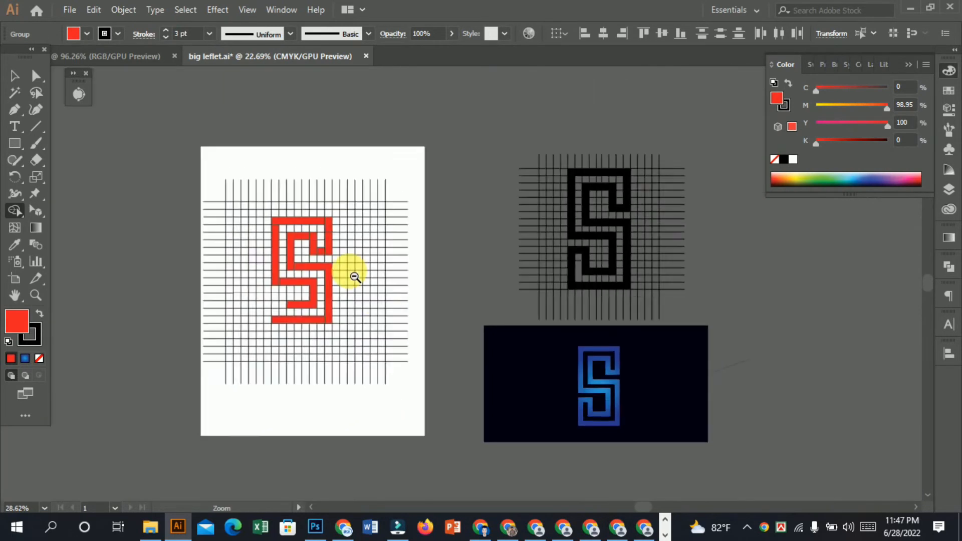
{"action": "scroll", "coordinate": [319, 289], "scroll_direction": "up", "scroll_amount": 1}
{"action": "scroll", "coordinate": [354, 291], "scroll_direction": "up", "scroll_amount": 1}
{"action": "scroll", "coordinate": [351, 279], "scroll_direction": "up", "scroll_amount": 2}
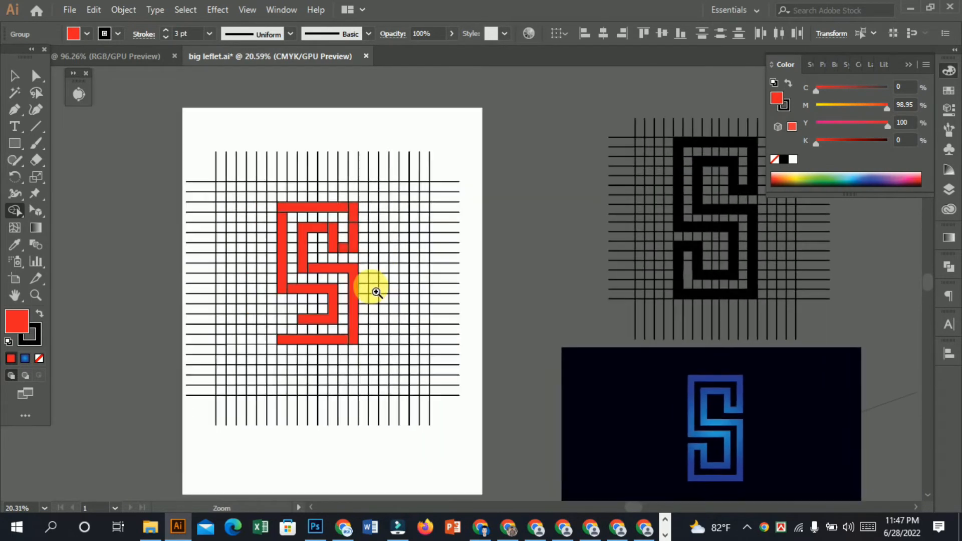
{"action": "scroll", "coordinate": [326, 316], "scroll_direction": "up", "scroll_amount": 2}
{"action": "scroll", "coordinate": [344, 312], "scroll_direction": "down", "scroll_amount": 2}
{"action": "scroll", "coordinate": [315, 300], "scroll_direction": "up", "scroll_amount": 3}
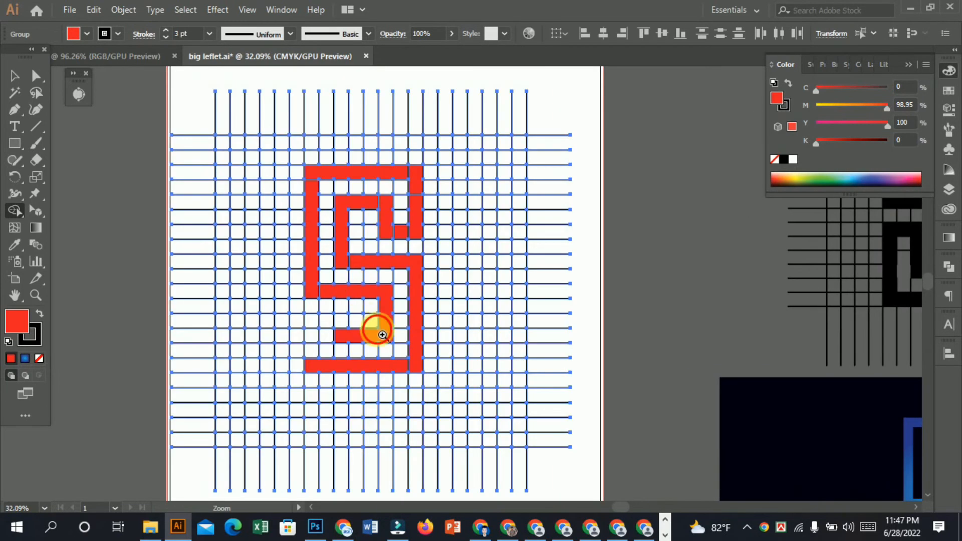
{"action": "scroll", "coordinate": [396, 331], "scroll_direction": "up", "scroll_amount": 2}
- Undo the inner and outer bars of the S's lower half
{"action": "key", "text": "ctrl+z"}
{"action": "key", "text": "ctrl+z"}
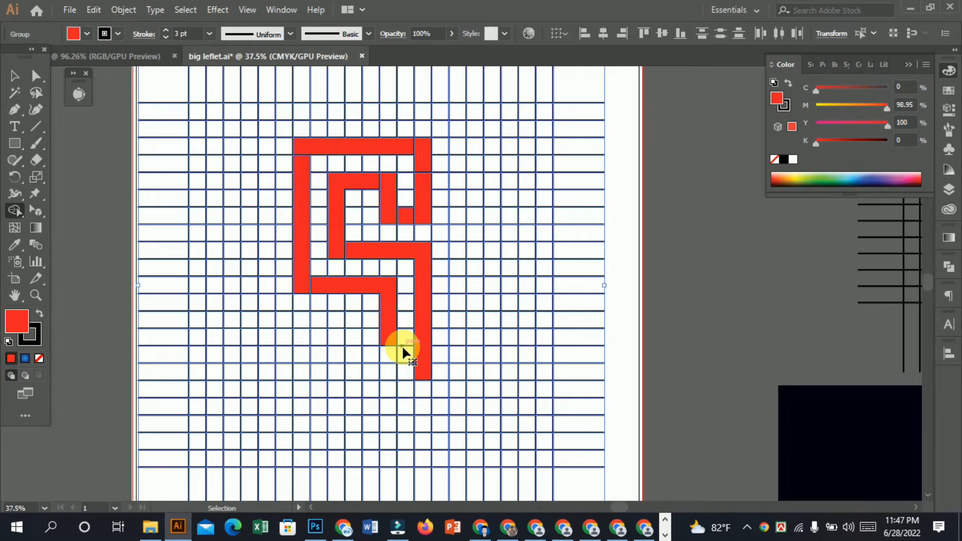
- Merge cells into an inner downward bar five cells long and an outer right bar nine cells long below the middle bars
{"action": "left_click_drag", "start_coordinate": [390, 329], "coordinate": [389, 365]}
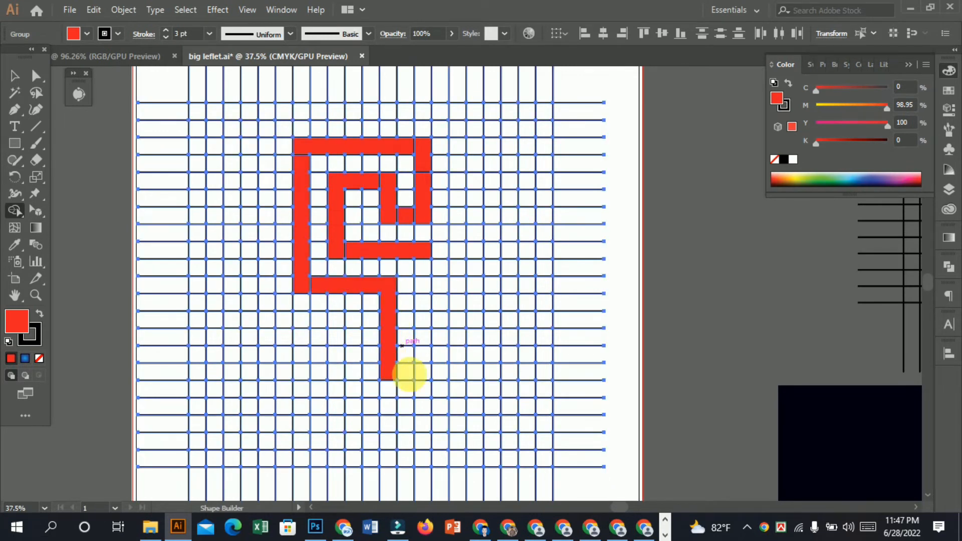
{"action": "scroll", "coordinate": [415, 369], "scroll_direction": "down", "scroll_amount": 1}
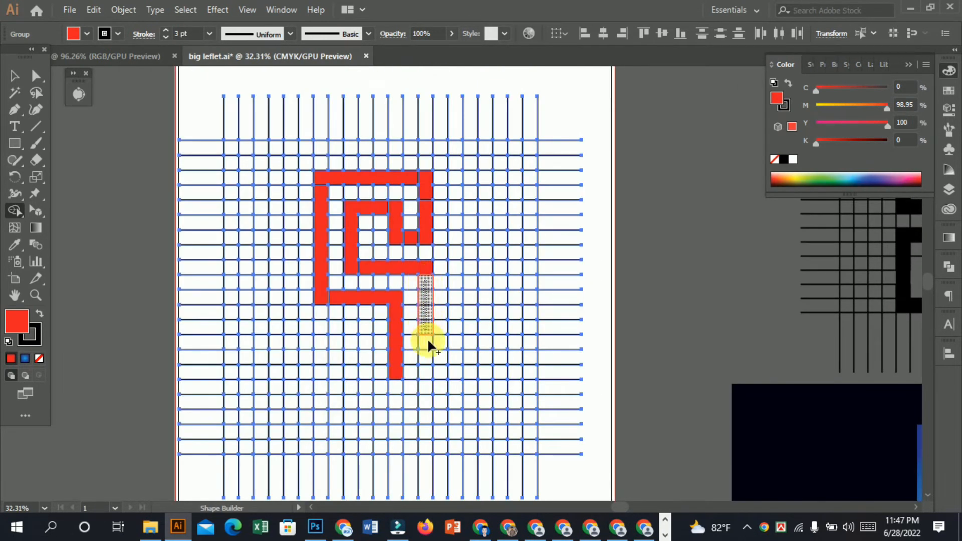
{"action": "left_click_drag", "start_coordinate": [430, 403], "coordinate": [430, 405]}
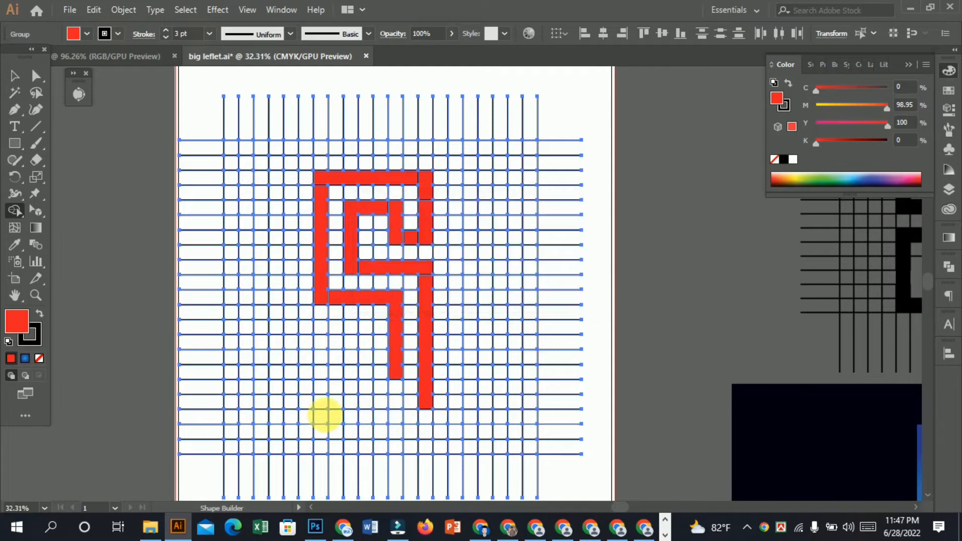
- Complete the lower loop with a seven-cell outer bottom bar, a three-cell inner foot and upward bars joined at the left end
{"action": "scroll", "coordinate": [361, 414], "scroll_direction": "left", "scroll_amount": 2}
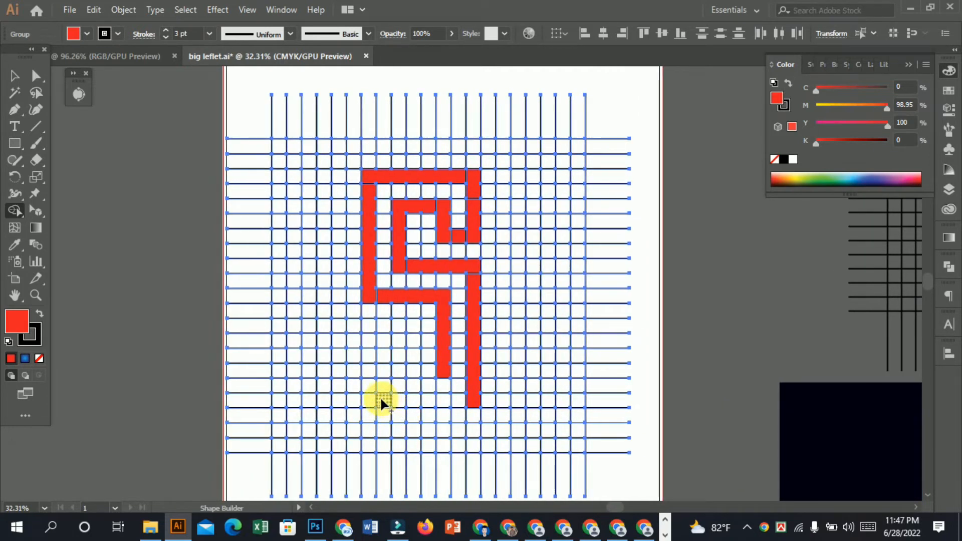
{"action": "left_click_drag", "start_coordinate": [367, 396], "coordinate": [460, 398]}
{"action": "mouse_move", "coordinate": [386, 369]}
{"action": "left_mouse_down"}
{"action": "mouse_move", "coordinate": [438, 370]}
{"action": "mouse_move", "coordinate": [402, 360]}
{"action": "left_mouse_up"}
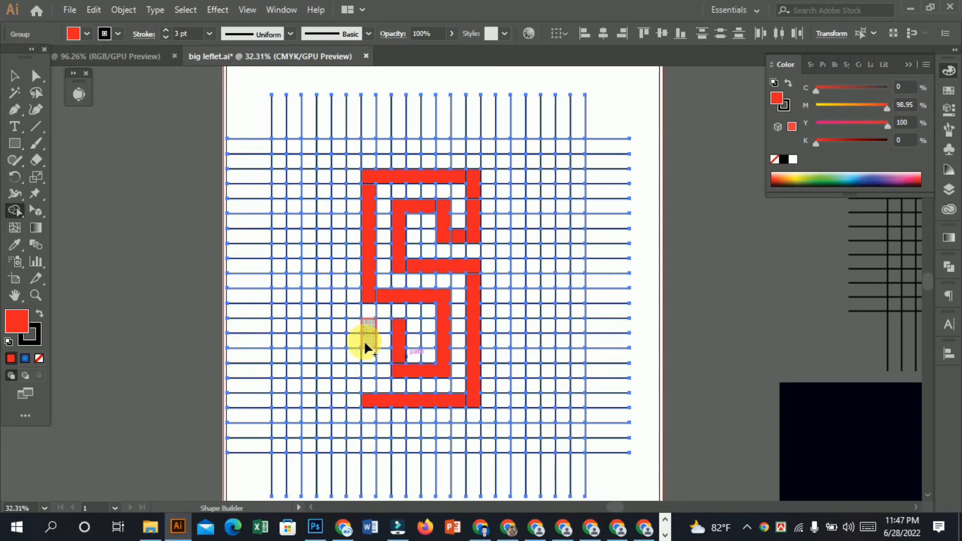
{"action": "mouse_move", "coordinate": [368, 389]}
{"action": "left_mouse_down"}
{"action": "mouse_move", "coordinate": [374, 320]}
{"action": "mouse_move", "coordinate": [385, 323]}
{"action": "left_mouse_up"}
- Select all the red shapes with the Magic Wand and move them off the artboard to the left of the grid
{"action": "left_click_drag", "start_coordinate": [488, 339], "coordinate": [443, 314]}
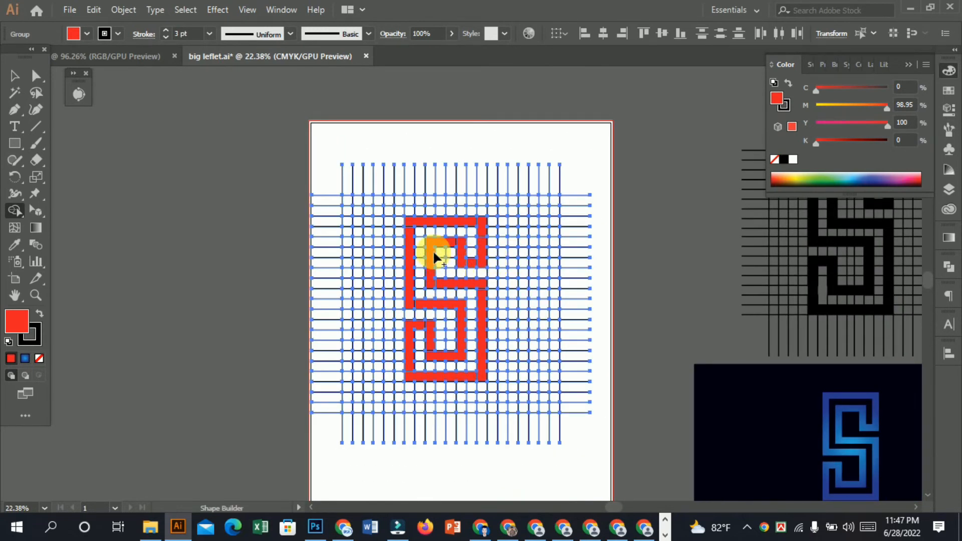
{"action": "scroll", "coordinate": [427, 276], "scroll_direction": "up", "scroll_amount": 1}
{"action": "scroll", "coordinate": [440, 290], "scroll_direction": "down", "scroll_amount": 2}
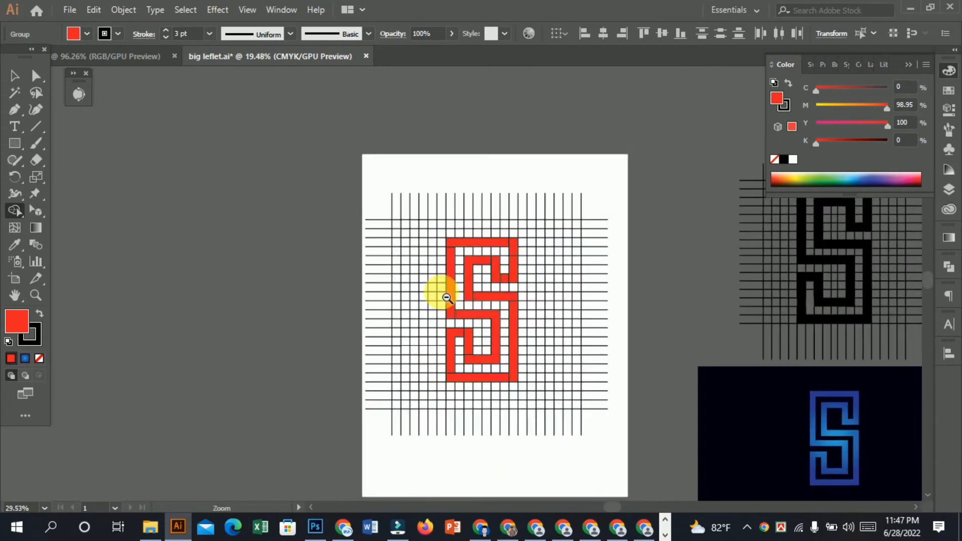
{"action": "left_click_drag", "start_coordinate": [502, 304], "coordinate": [477, 281]}
{"action": "left_click", "coordinate": [12, 76]}
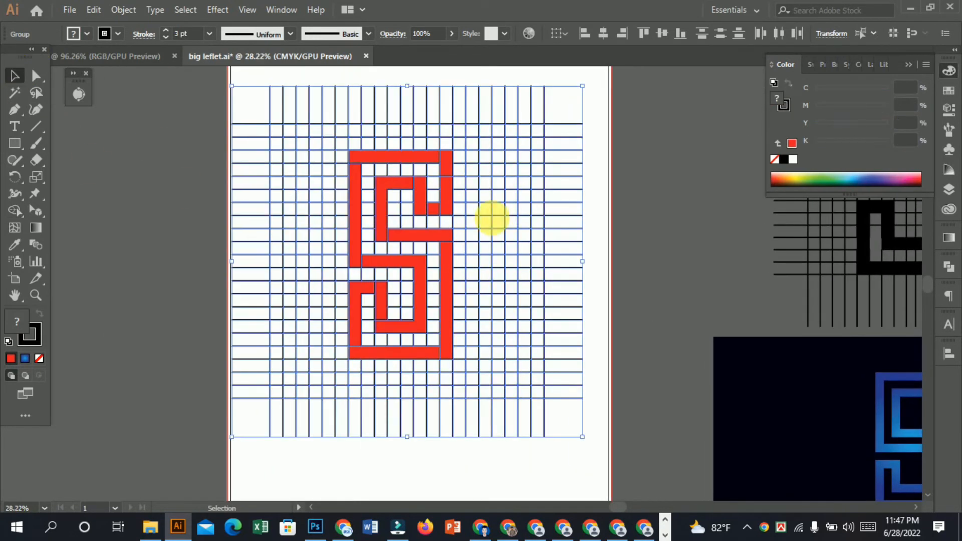
{"action": "left_click_drag", "start_coordinate": [344, 230], "coordinate": [493, 296]}
{"action": "left_click", "coordinate": [17, 93]}
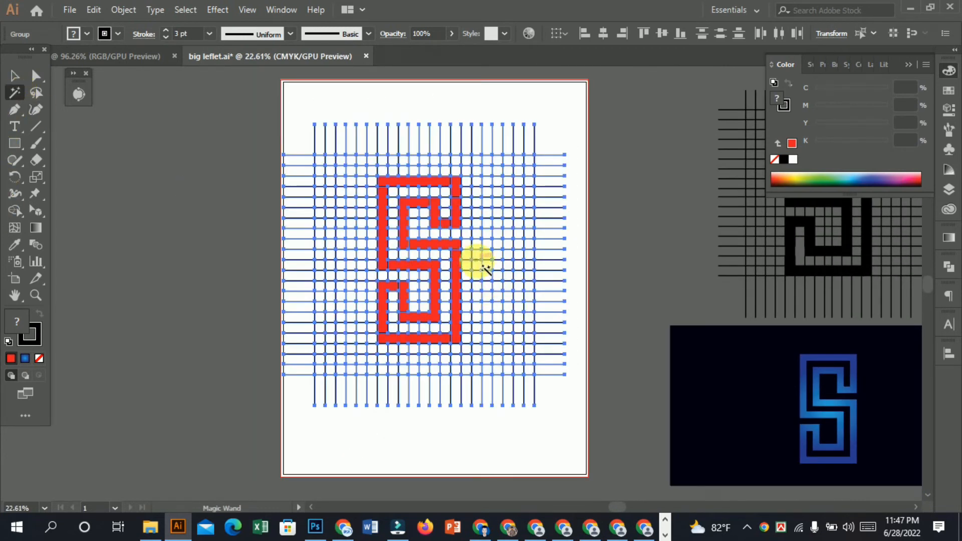
{"action": "left_click", "coordinate": [389, 181]}
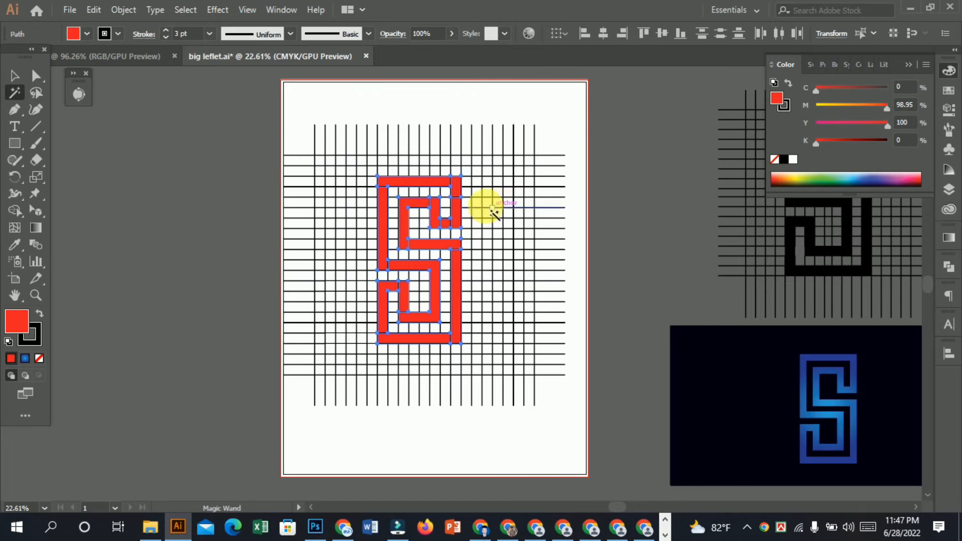
{"action": "left_click", "coordinate": [444, 193]}
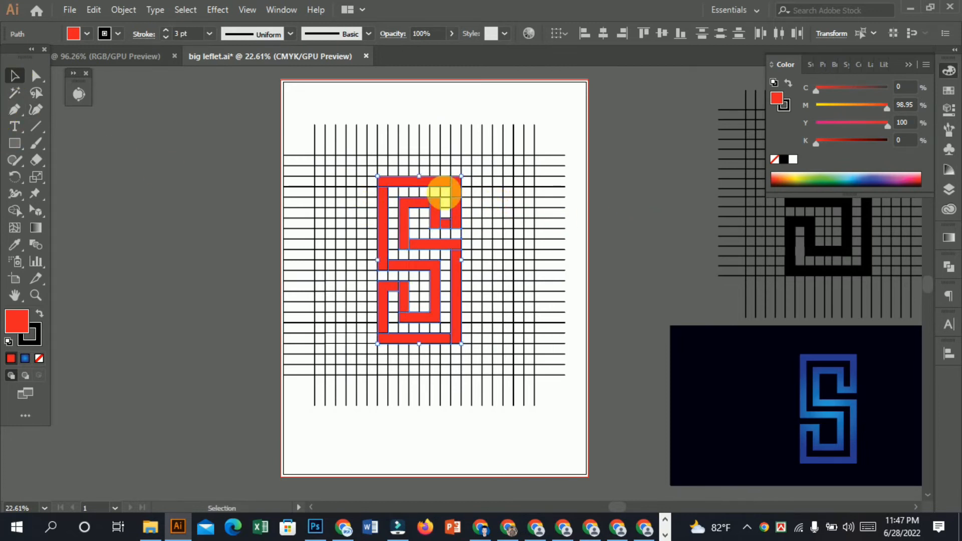
{"action": "left_click_drag", "start_coordinate": [439, 183], "coordinate": [205, 205]}
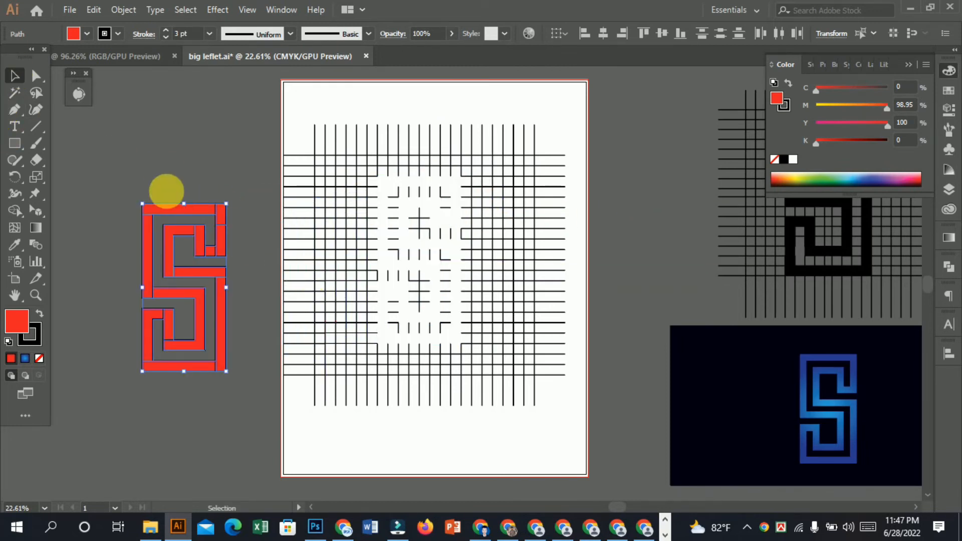
- Ungroup the red shapes from the grid lines and select the red S pieces on their own
{"action": "left_click", "coordinate": [133, 173]}
{"action": "left_click", "coordinate": [198, 268]}
{"action": "right_click", "coordinate": [198, 268]}
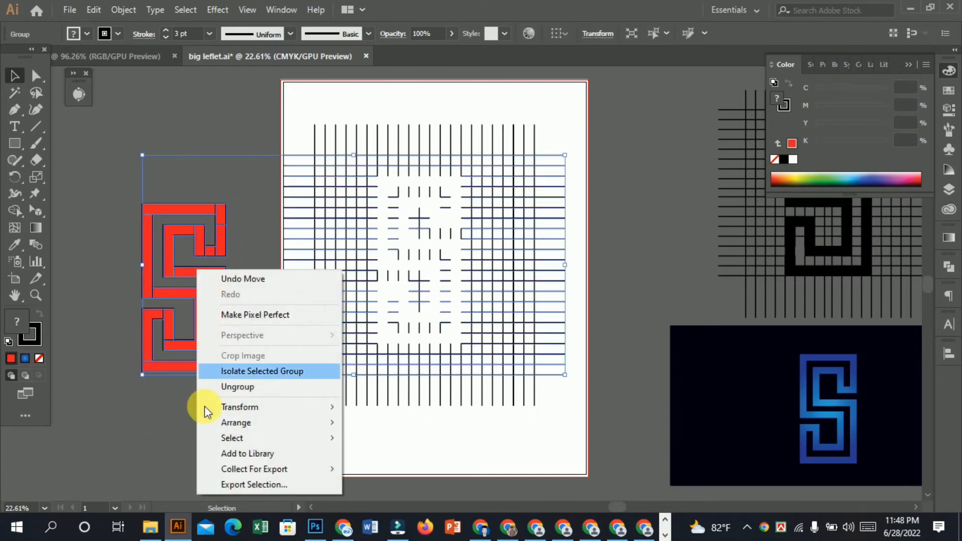
{"action": "left_click", "coordinate": [172, 408]}
{"action": "left_click", "coordinate": [204, 354]}
{"action": "right_click", "coordinate": [216, 304]}
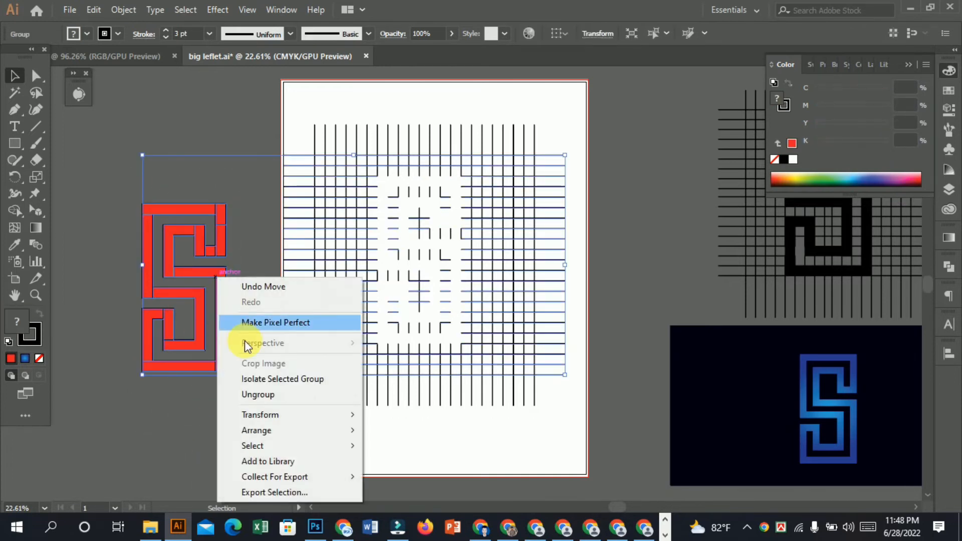
{"action": "left_click", "coordinate": [247, 393]}
{"action": "left_click", "coordinate": [260, 487]}
{"action": "left_click", "coordinate": [192, 320]}
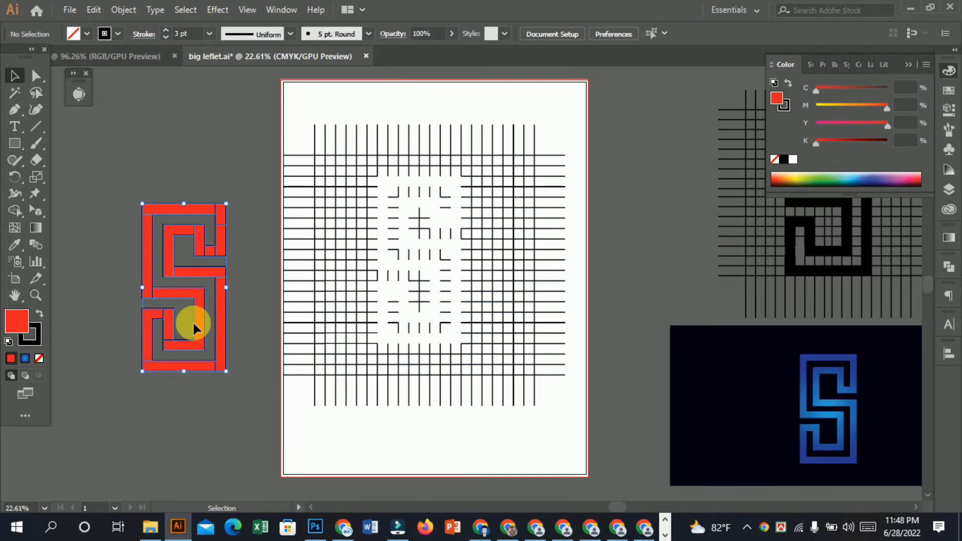
- Unite the red S pieces into a single shape with the Pathfinder
{"action": "right_click", "coordinate": [193, 323]}
{"action": "left_click", "coordinate": [230, 132]}
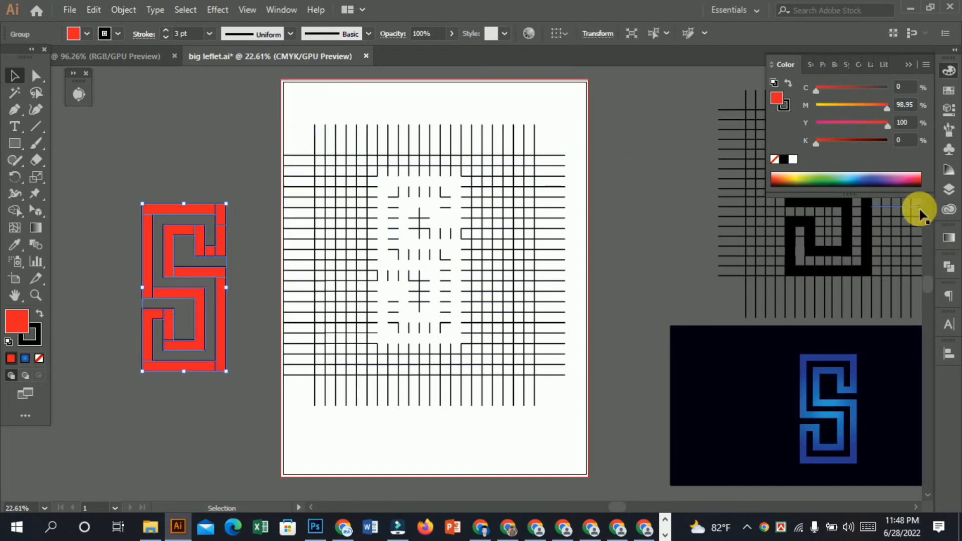
{"action": "left_click", "coordinate": [946, 191]}
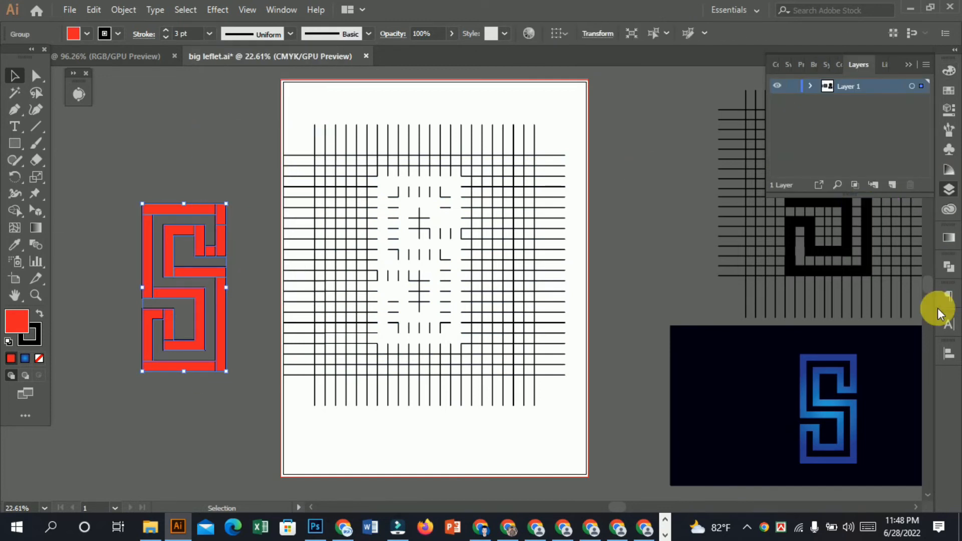
{"action": "left_click", "coordinate": [949, 270]}
{"action": "left_click", "coordinate": [785, 299]}
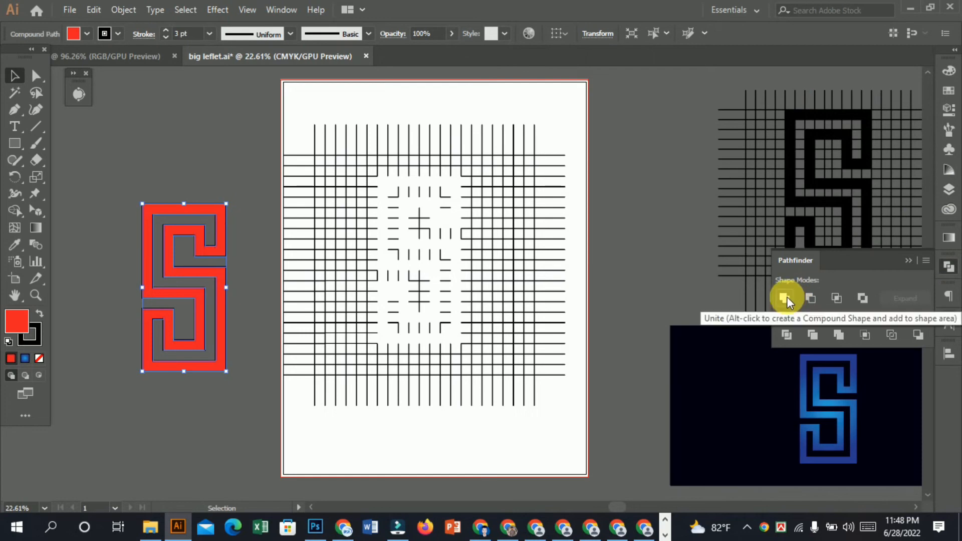
- Delete the leftover grid lines from the artboard and move the red S onto it, slightly above the middle
{"action": "left_click", "coordinate": [245, 142]}
{"action": "left_click_drag", "start_coordinate": [591, 404], "coordinate": [591, 402]}
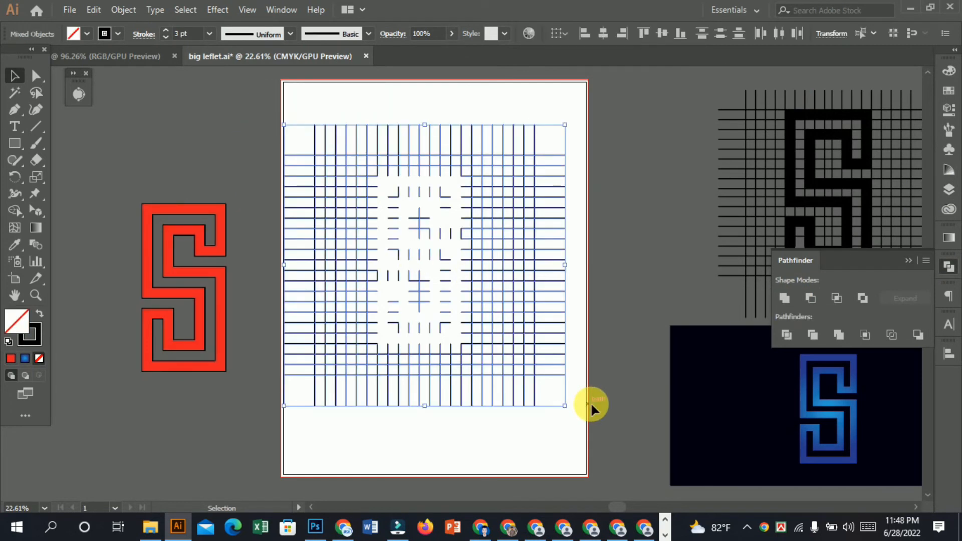
{"action": "key", "text": "Delete"}
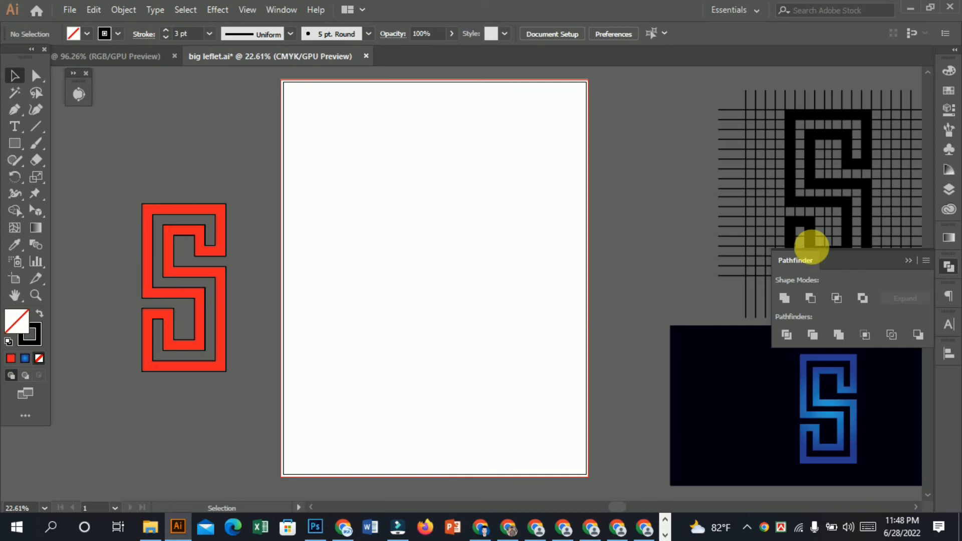
{"action": "left_click_drag", "start_coordinate": [164, 208], "coordinate": [408, 172]}
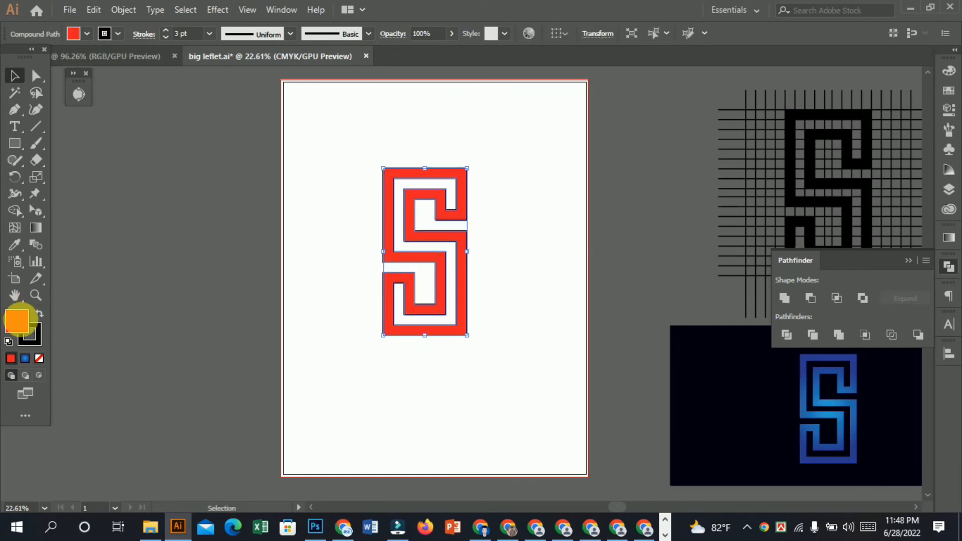
- Remove the black stroke from the red S and deselect it
{"action": "left_click", "coordinate": [34, 343]}
{"action": "left_click", "coordinate": [39, 358]}
{"action": "left_click", "coordinate": [426, 409]}
- Apply the Orange, Yellow gradient swatch to the stroke of the S
{"action": "mouse_move", "coordinate": [415, 215]}
{"action": "left_mouse_down"}
{"action": "mouse_move", "coordinate": [631, 295]}
{"action": "mouse_move", "coordinate": [393, 236]}
{"action": "mouse_move", "coordinate": [666, 323]}
{"action": "mouse_move", "coordinate": [563, 266]}
{"action": "mouse_move", "coordinate": [634, 327]}
{"action": "mouse_move", "coordinate": [544, 323]}
{"action": "left_mouse_up"}
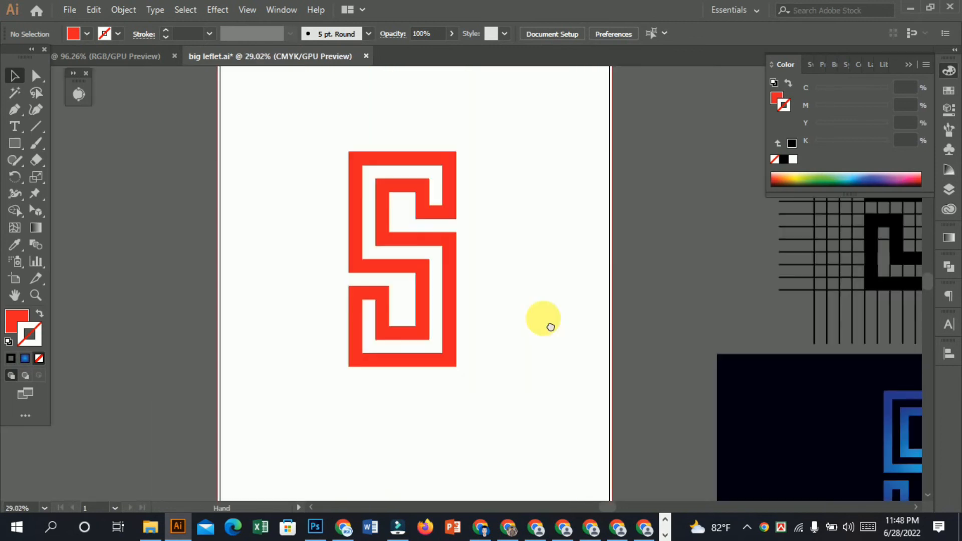
{"action": "left_click", "coordinate": [950, 91]}
{"action": "left_click", "coordinate": [903, 128]}
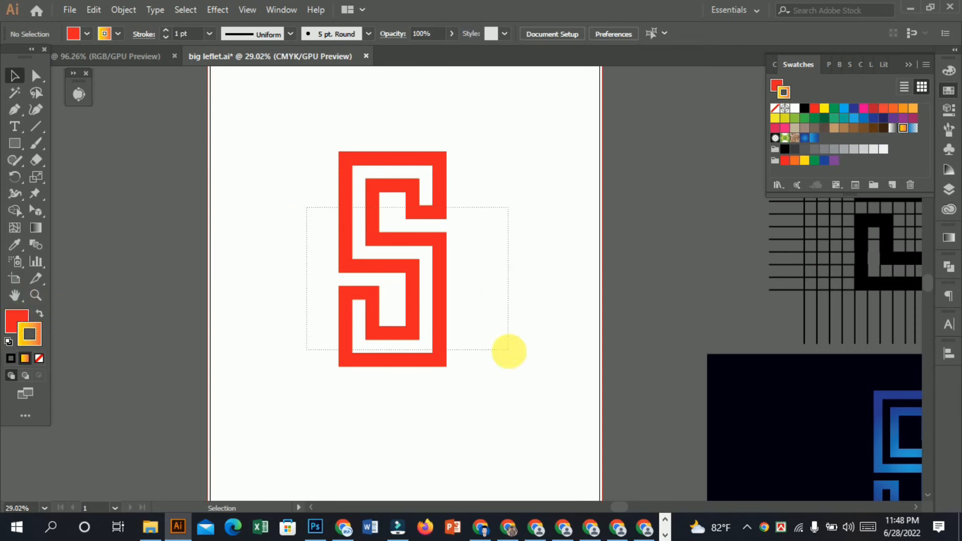
{"action": "left_click_drag", "start_coordinate": [509, 351], "coordinate": [508, 350]}
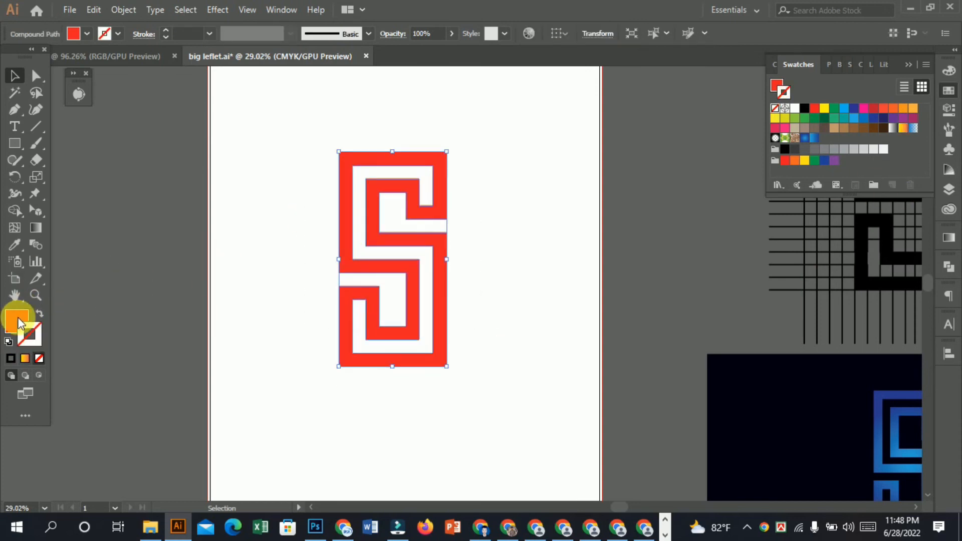
{"action": "left_click", "coordinate": [907, 131]}
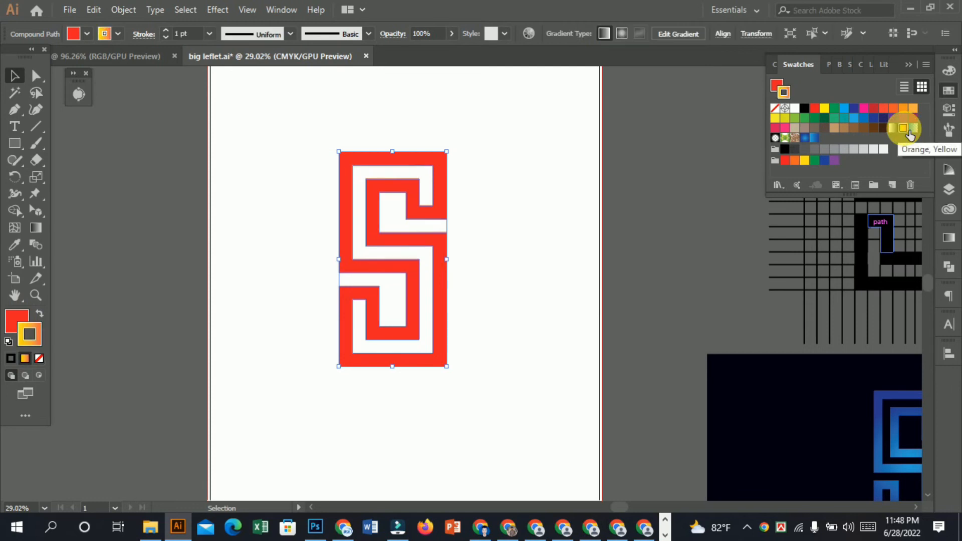
- Fill the S with the Orange, Yellow gradient swatch and deselect it
{"action": "left_click", "coordinate": [376, 191]}
{"action": "left_click", "coordinate": [378, 198]}
{"action": "left_click", "coordinate": [16, 321]}
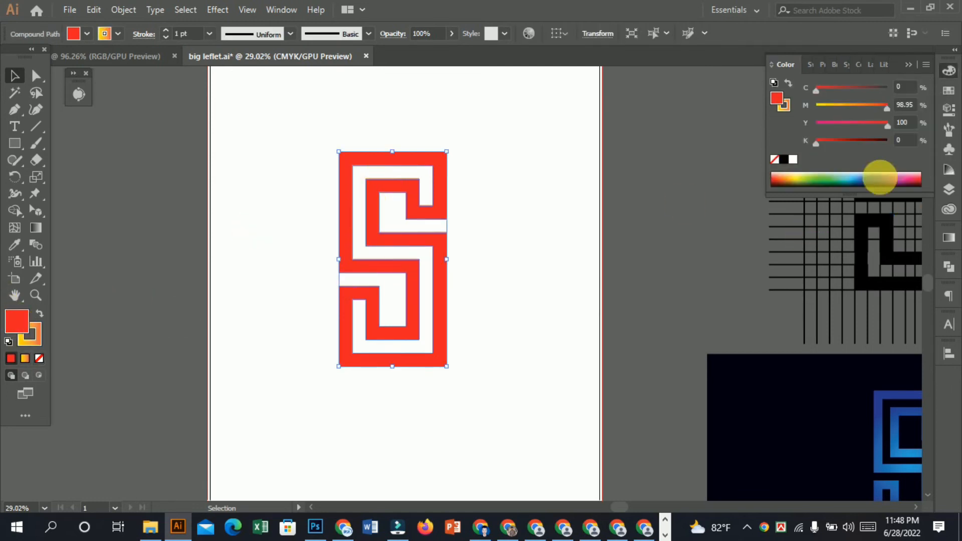
{"action": "left_click", "coordinate": [949, 92]}
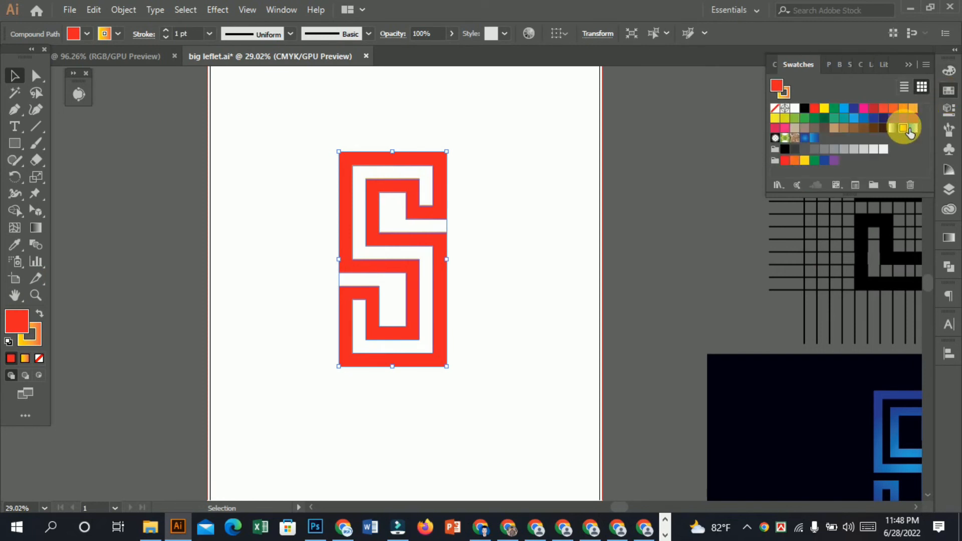
{"action": "left_click", "coordinate": [904, 128]}
{"action": "scroll", "coordinate": [587, 276], "scroll_direction": "down", "scroll_amount": 4}
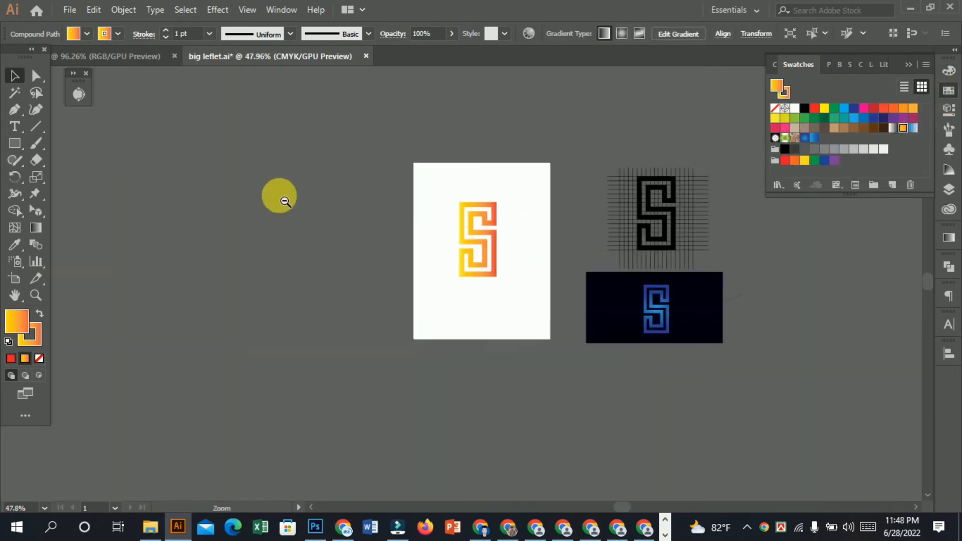
{"action": "scroll", "coordinate": [415, 240], "scroll_direction": "up", "scroll_amount": 3}
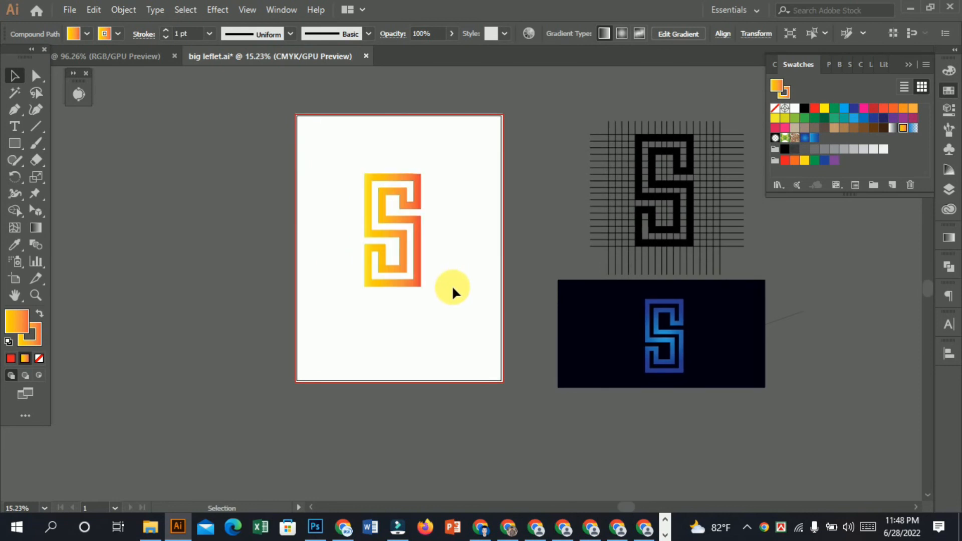
{"action": "left_click", "coordinate": [453, 293]}
- Look through the file formats available for exporting the document and close the export dialog without exporting
{"action": "scroll", "coordinate": [473, 319], "scroll_direction": "up", "scroll_amount": 4}
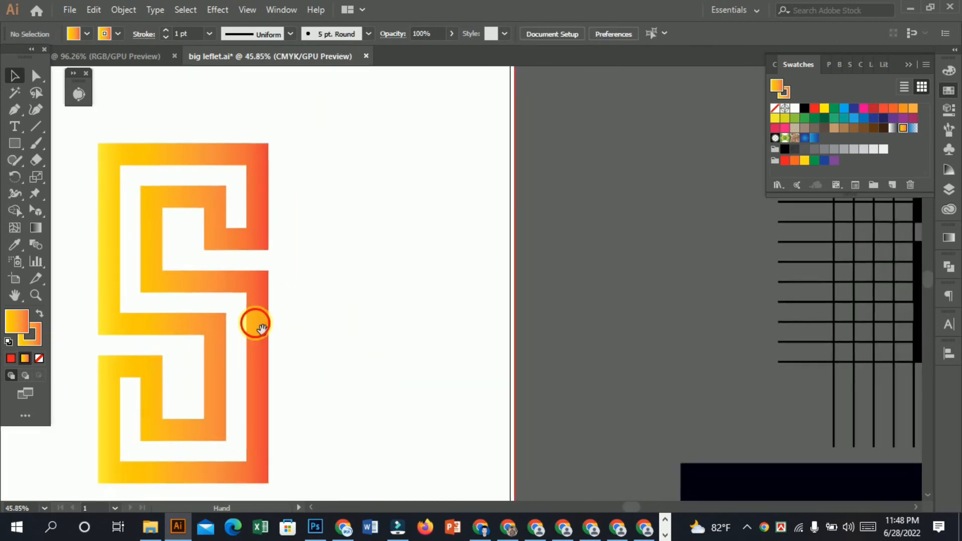
{"action": "scroll", "coordinate": [456, 312], "scroll_direction": "down", "scroll_amount": 4}
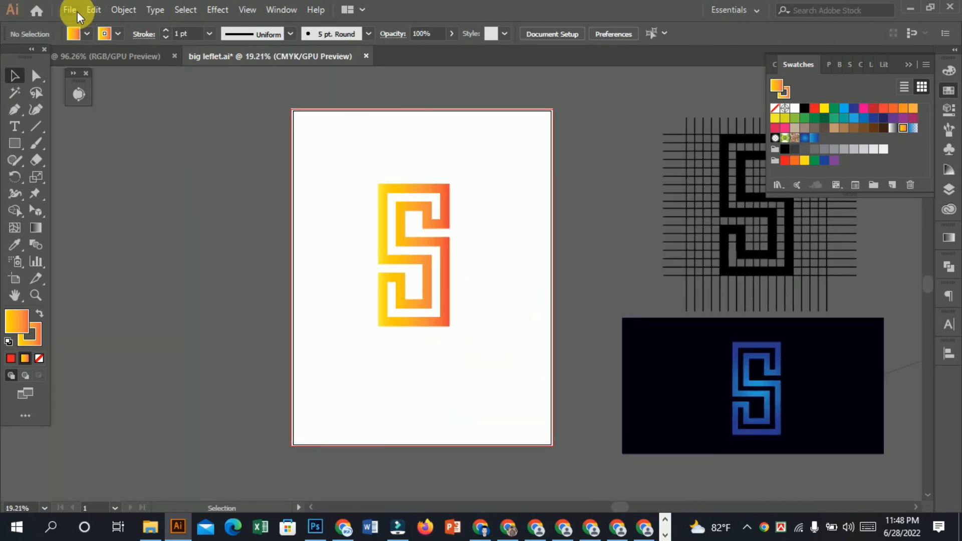
{"action": "left_click", "coordinate": [76, 11]}
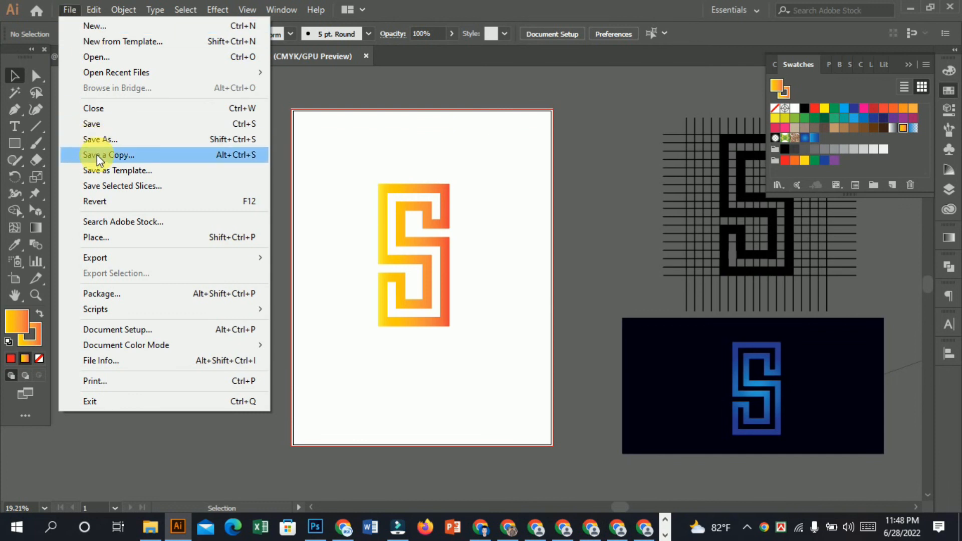
{"action": "left_click", "coordinate": [114, 260]}
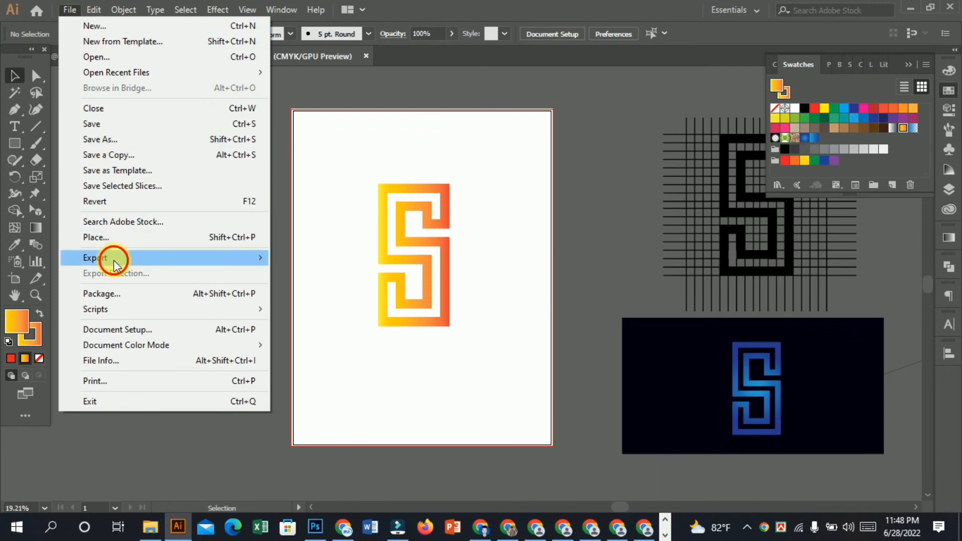
{"action": "left_click", "coordinate": [323, 275]}
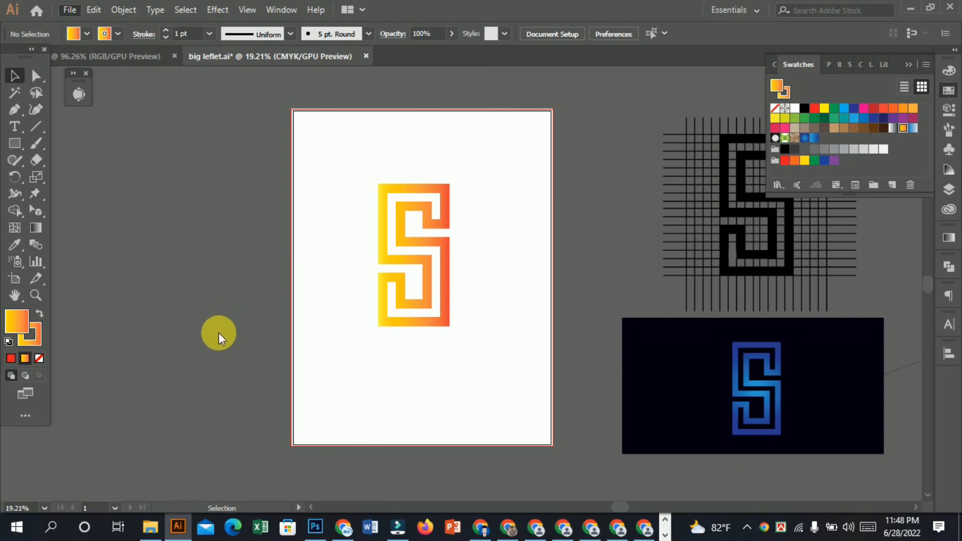
{"action": "left_click", "coordinate": [134, 374]}
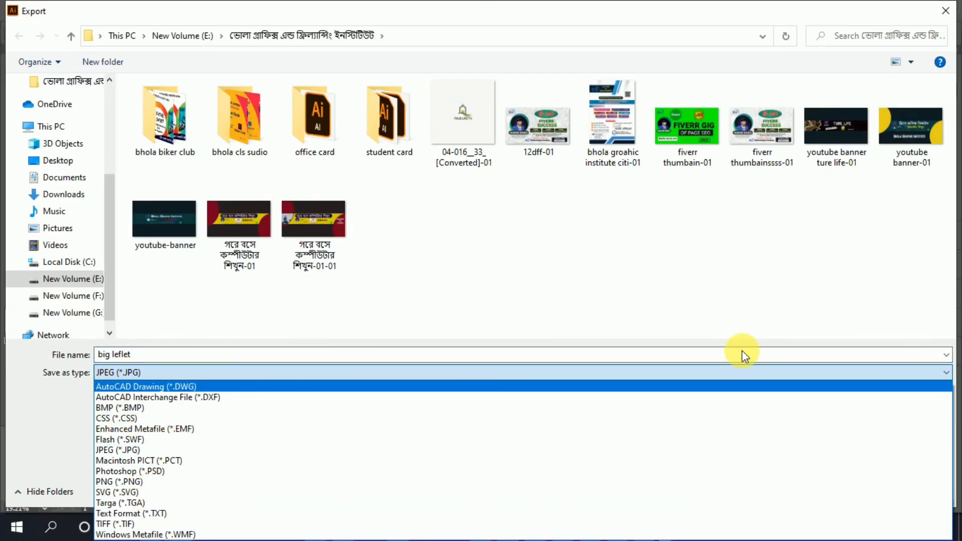
{"action": "left_click", "coordinate": [732, 374]}
{"action": "left_click", "coordinate": [946, 10]}
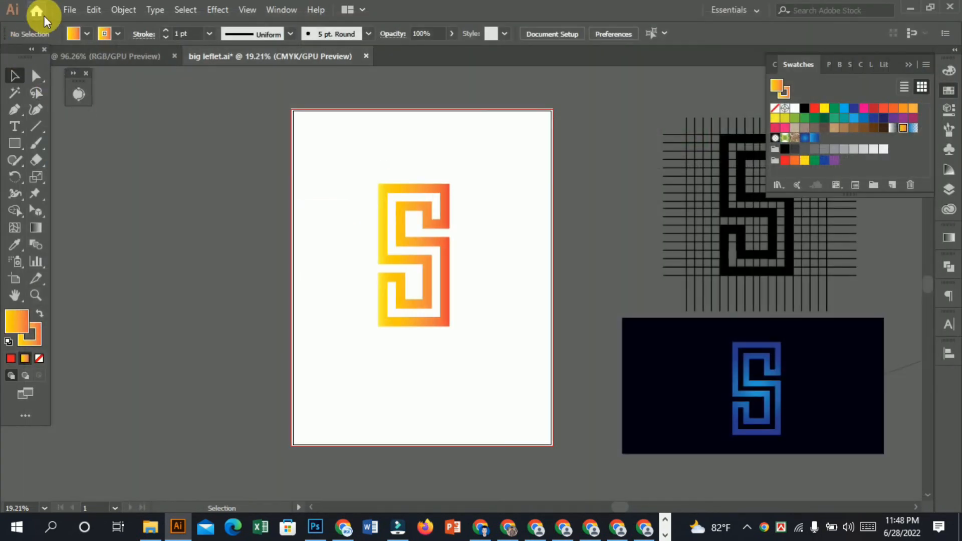
- Start saving a copy of the document
{"action": "left_click", "coordinate": [69, 10]}
{"action": "left_click", "coordinate": [103, 153]}
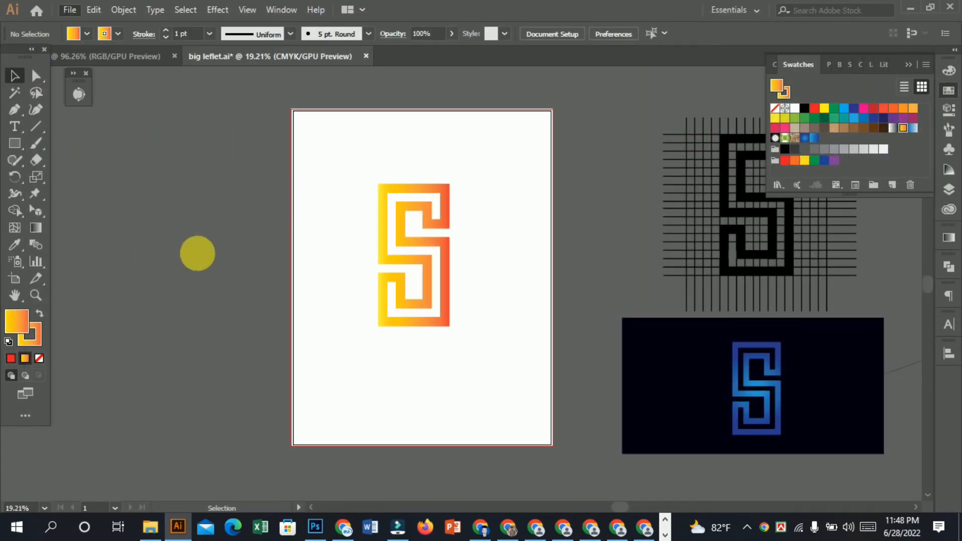